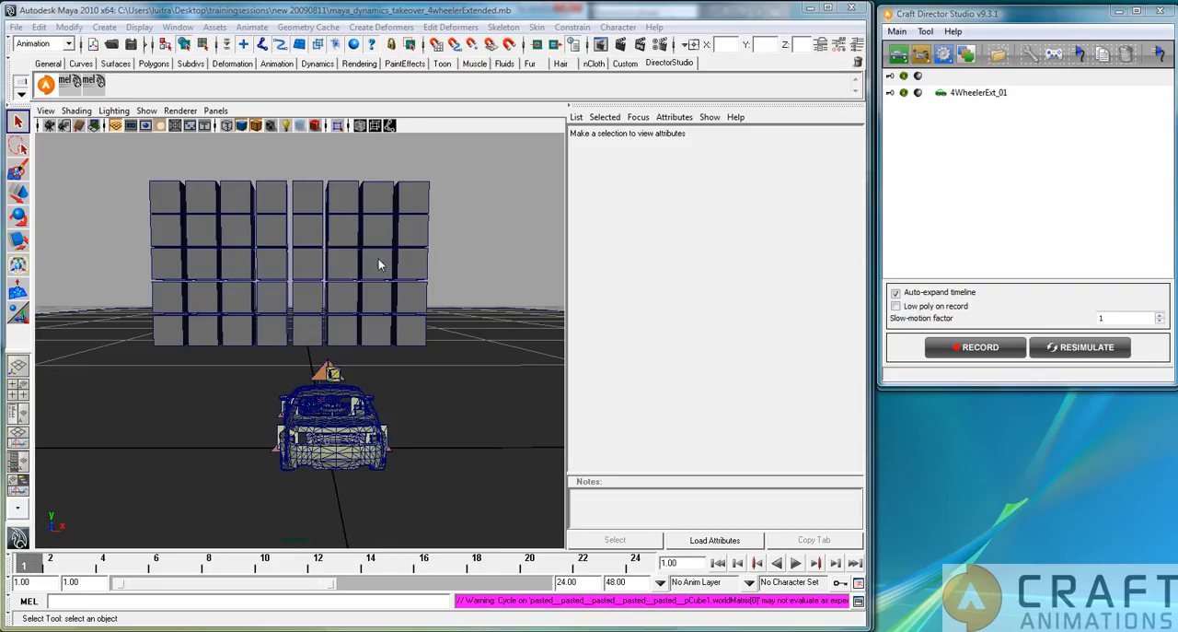
# Inspect the rigid body attributes of the wall's upper corner cube and check the car body mesh for existing keyframes.
pyautogui.click(425, 206)
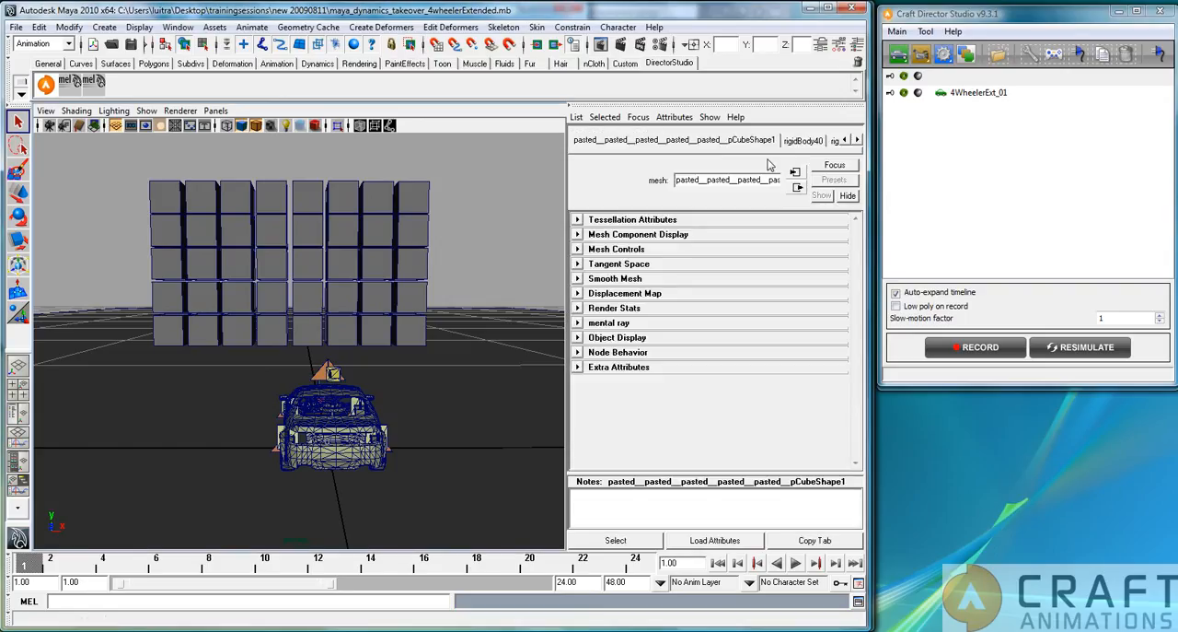
pyautogui.click(801, 141)
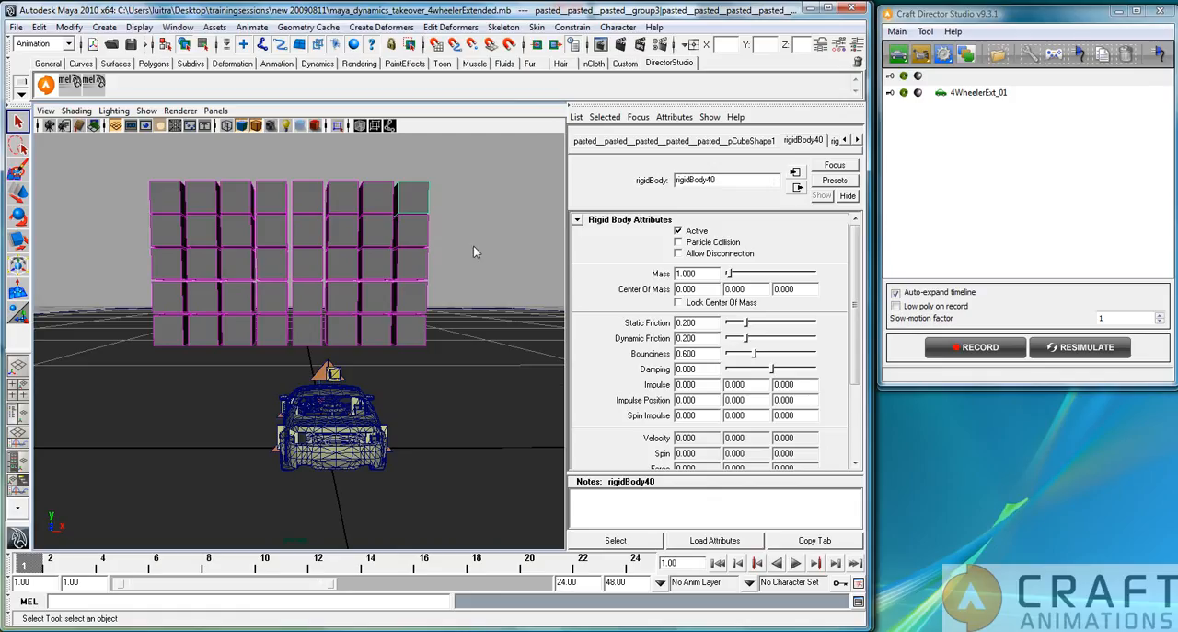
pyautogui.click(506, 228)
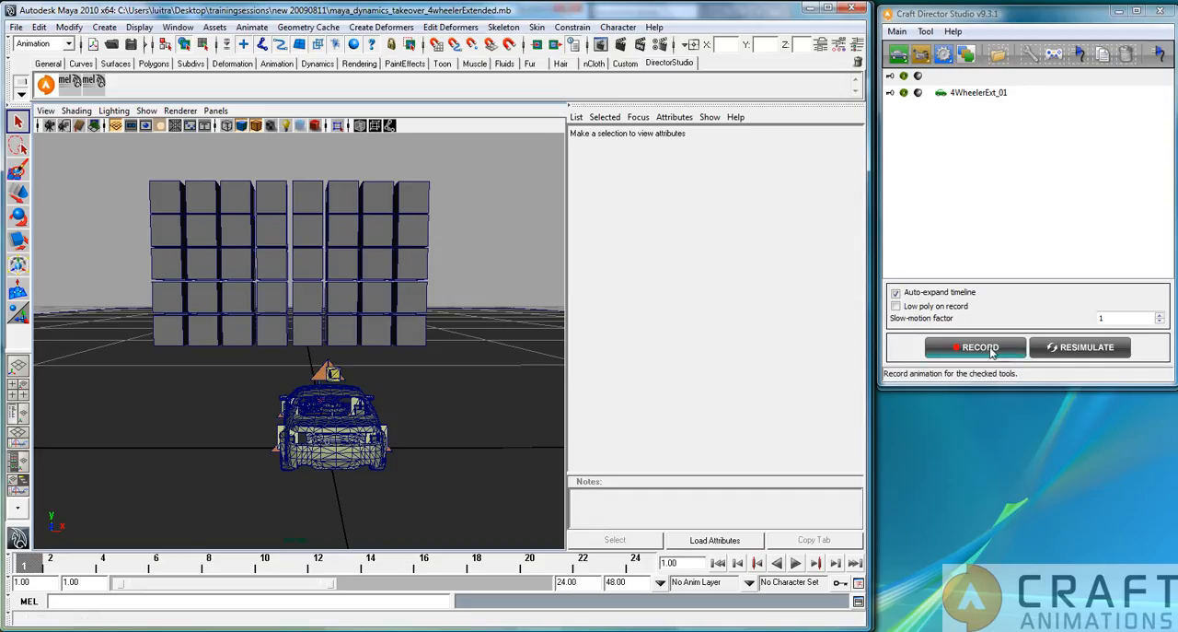
pyautogui.click(325, 432)
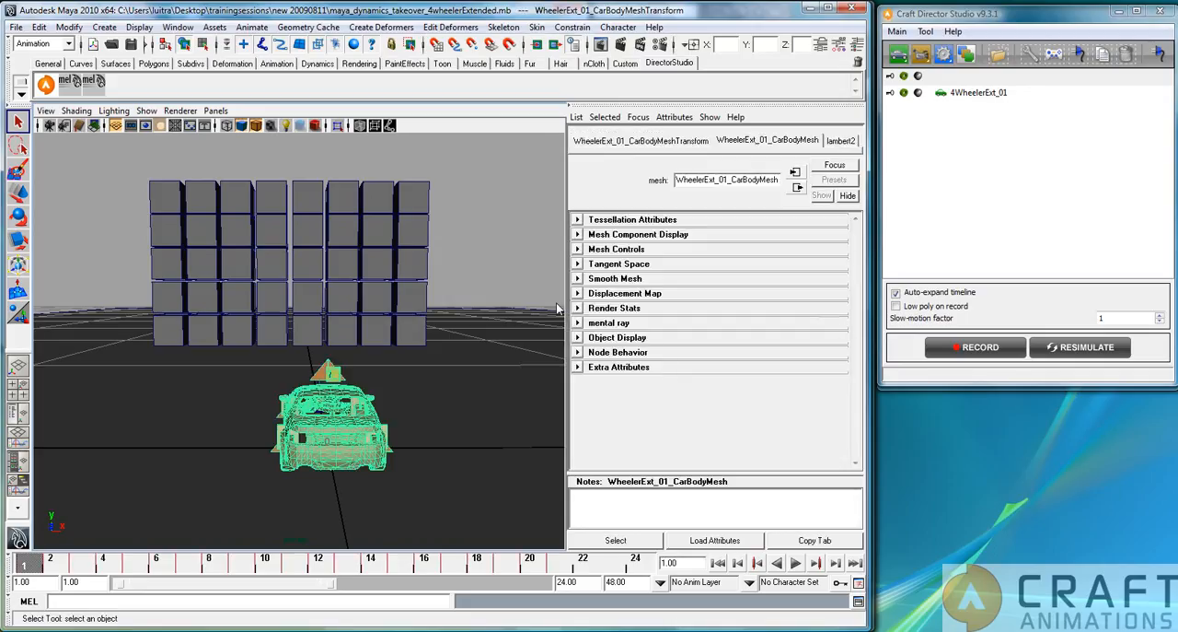
pyautogui.click(493, 291)
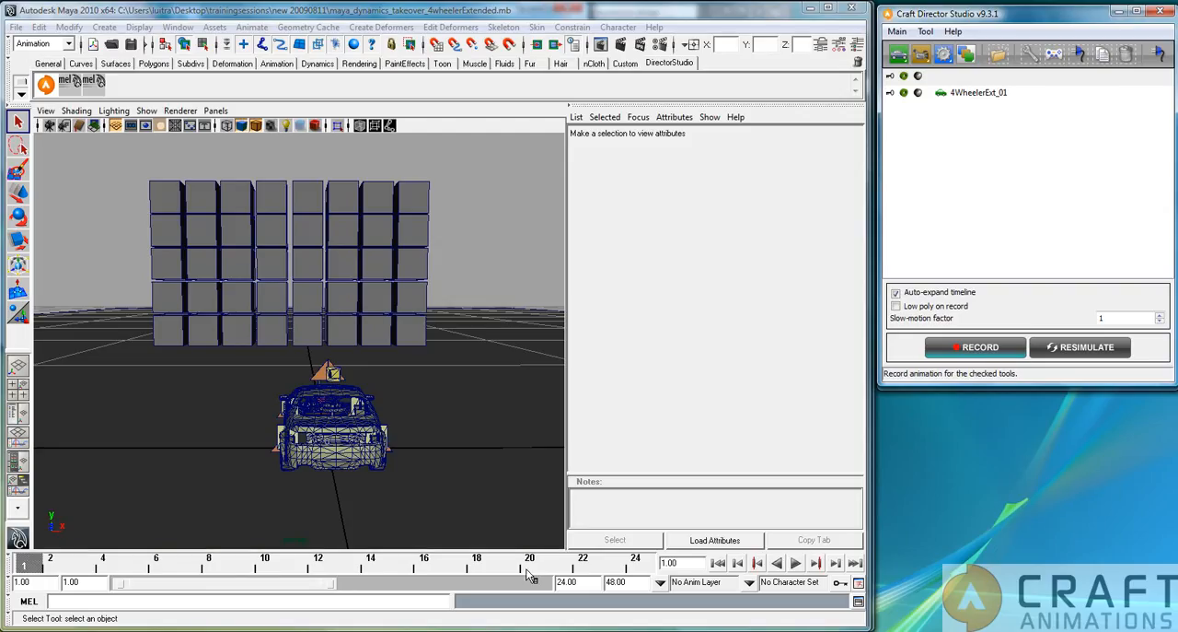
# Set the end of the playback range to frame 400.
pyautogui.click(587, 580)
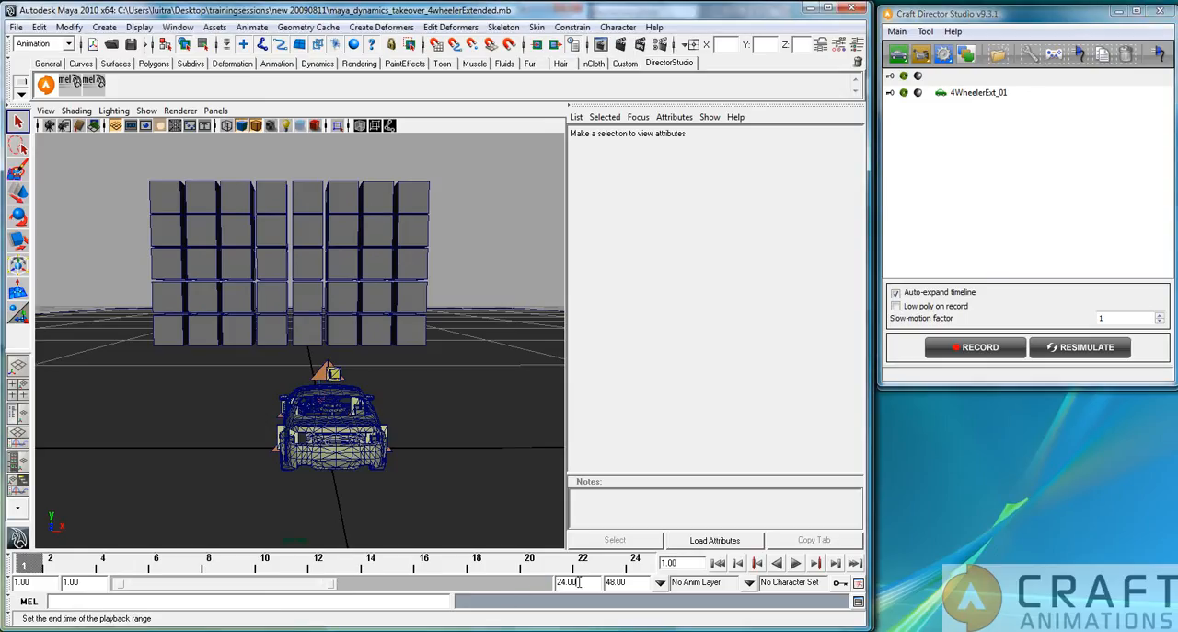
pyautogui.moveTo(577, 582); pyautogui.dragTo(527, 591)
pyautogui.write('40')
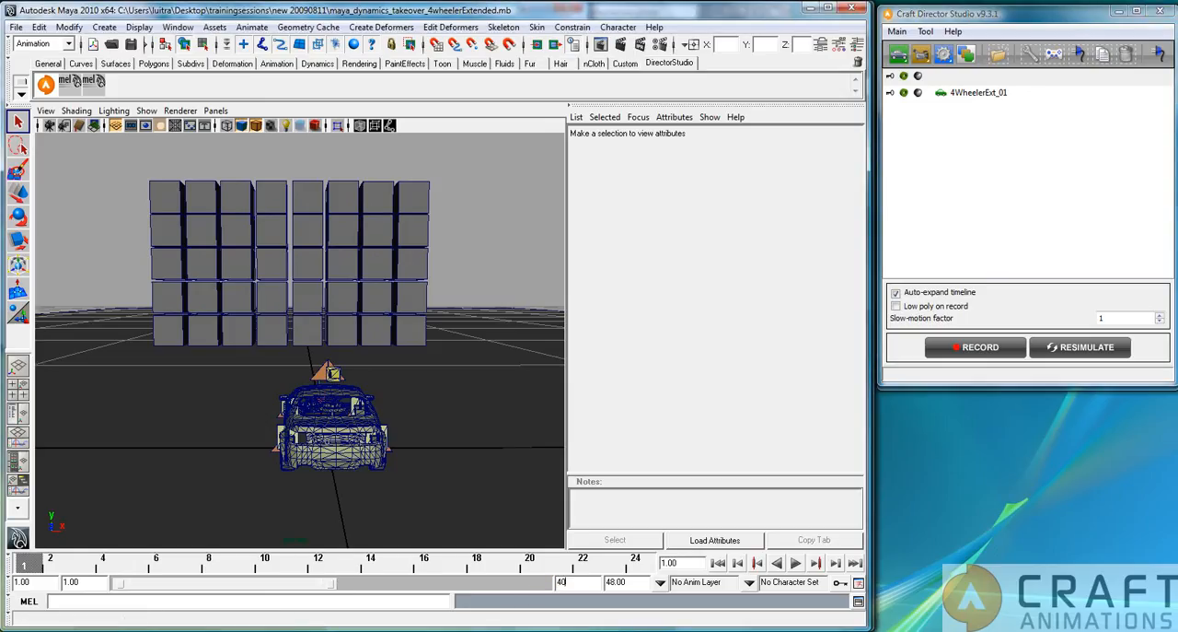
pyautogui.write('0')
pyautogui.press('Return')
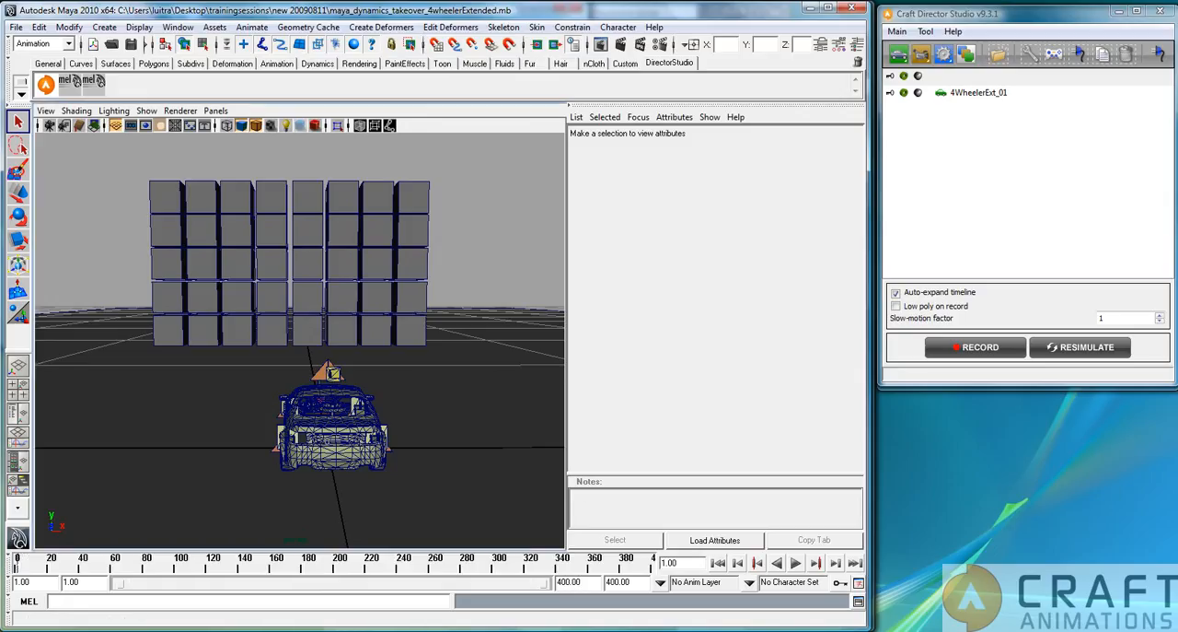
# Record about 400 frames of driving for the 4WheelerExt_01 car, and return to frame 1 with the car body selected.
pyautogui.click(980, 348)
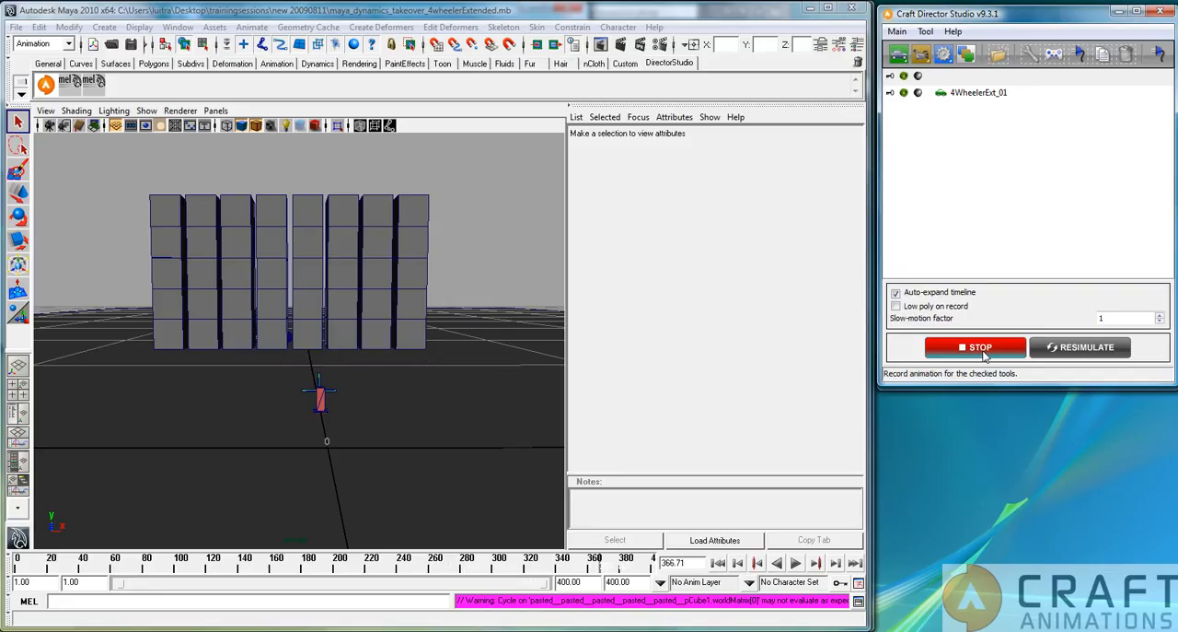
pyautogui.click(983, 350)
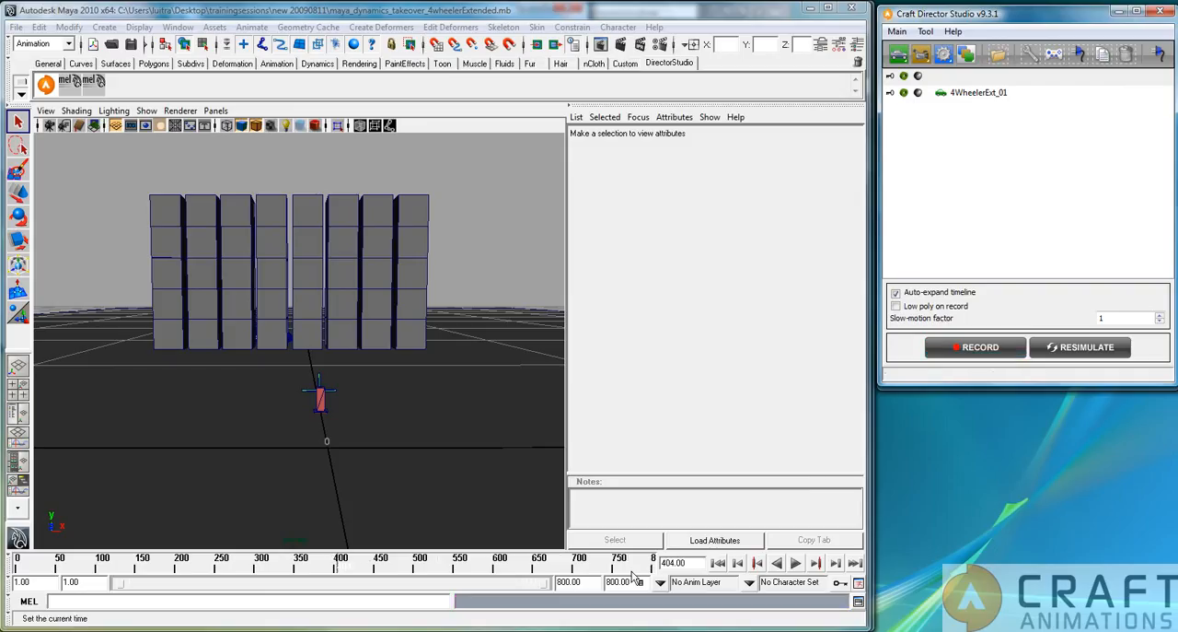
pyautogui.moveTo(337, 565); pyautogui.dragTo(11, 553)
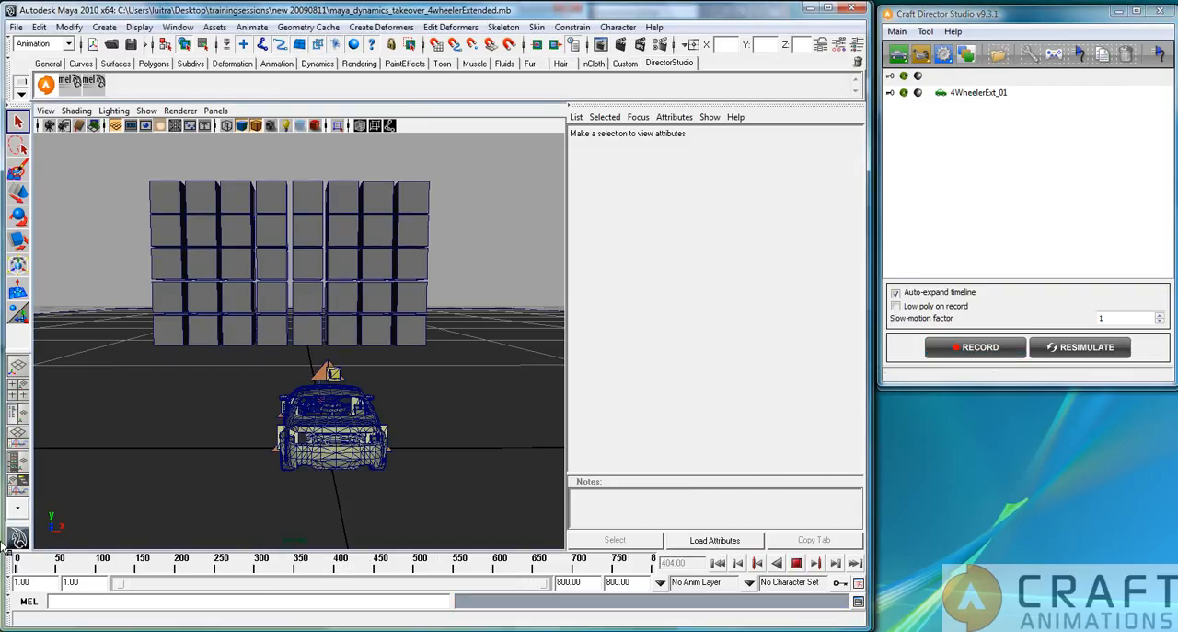
pyautogui.click(375, 451)
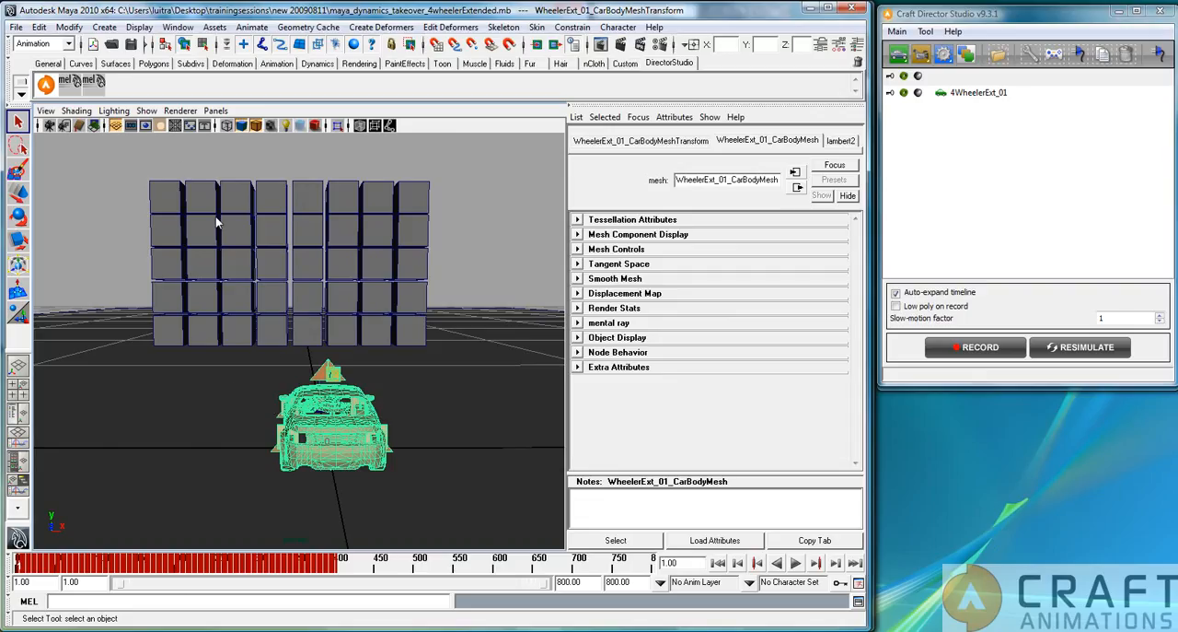
# Create a polygon cube that roughly encloses the car's body.
pyautogui.click(154, 63)
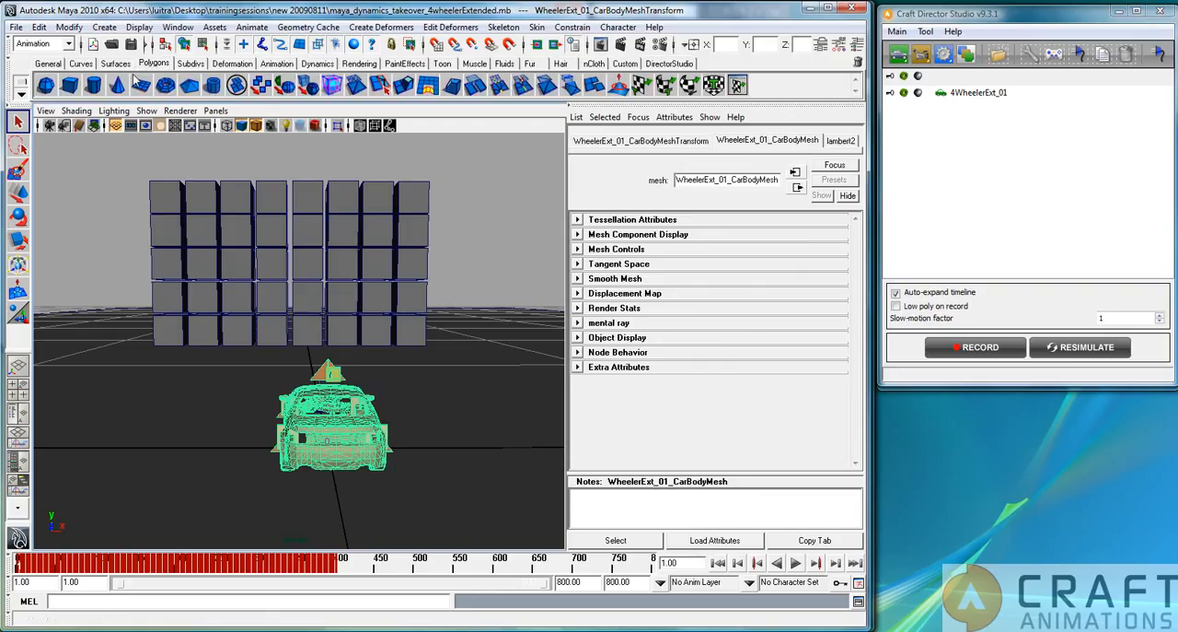
pyautogui.click(70, 85)
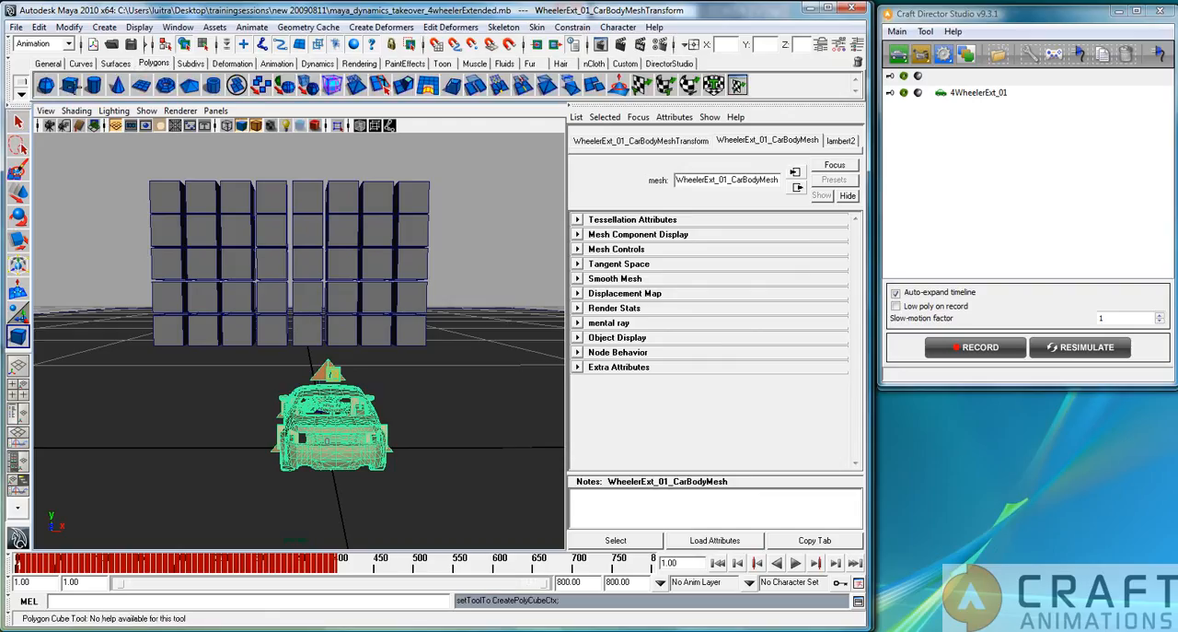
pyautogui.click(293, 433)
pyautogui.moveTo(322, 477); pyautogui.dragTo(349, 408)
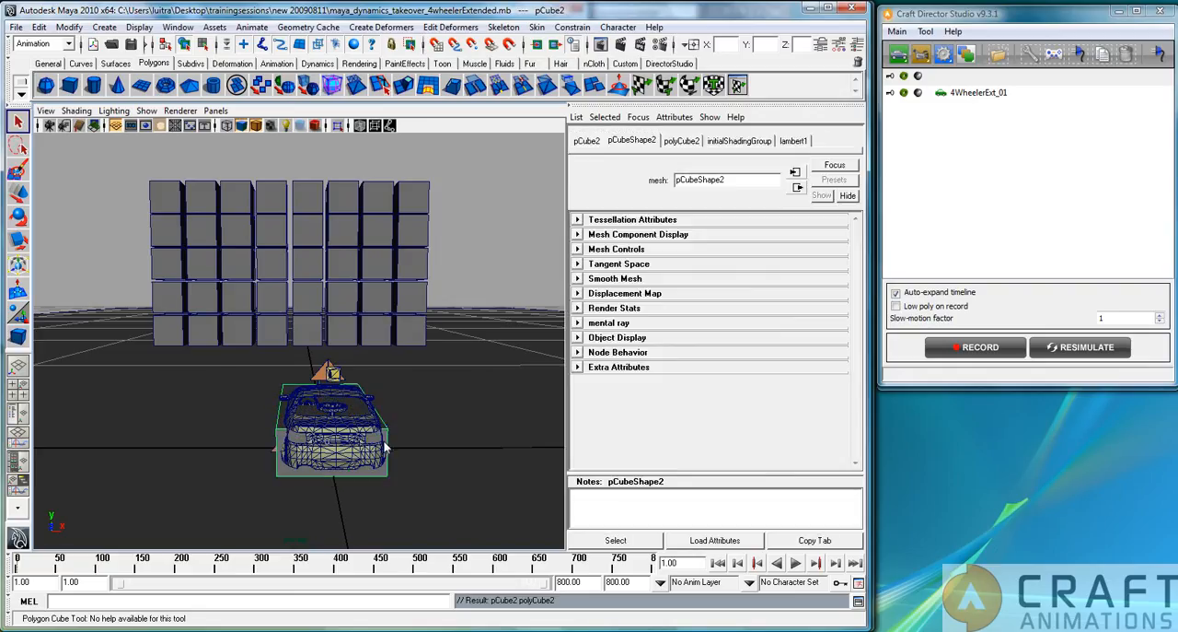
pyautogui.press('q')
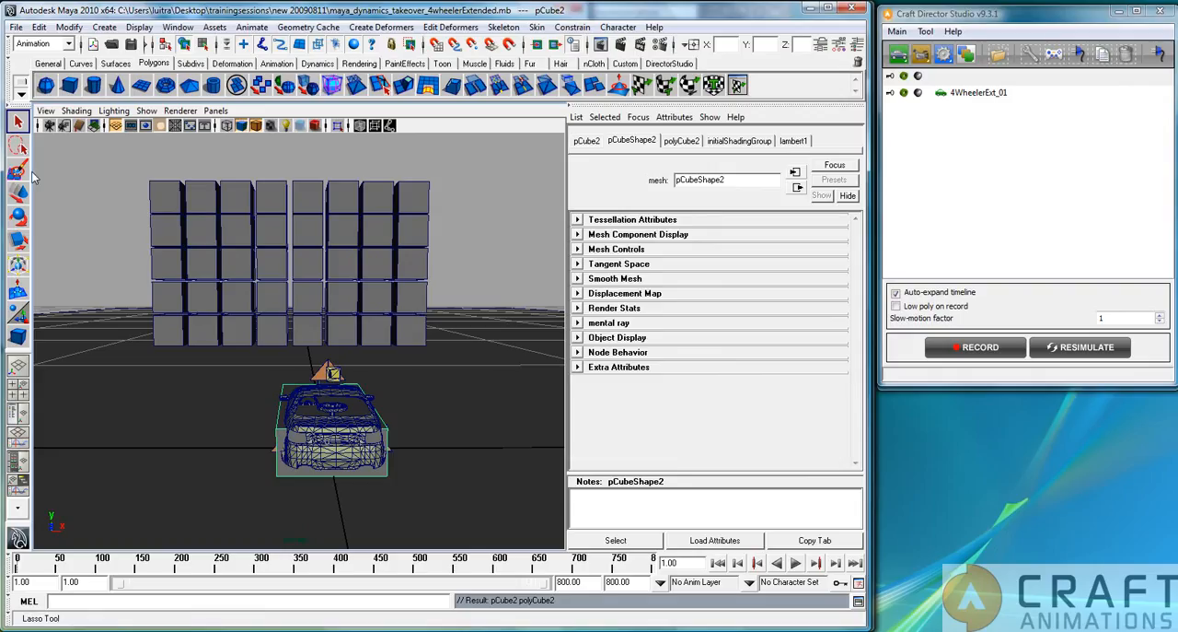
# Select the new box around the car and move it up slightly off the ground.
pyautogui.click(342, 431)
pyautogui.hotkey('ctrl', 'z')
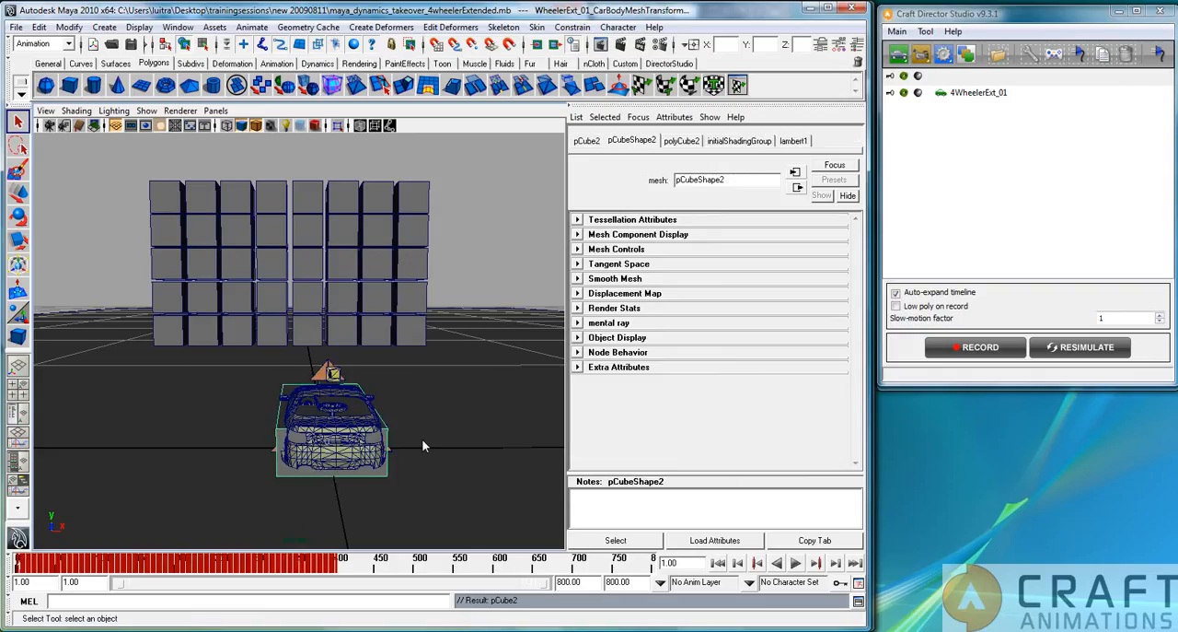
pyautogui.click(493, 266)
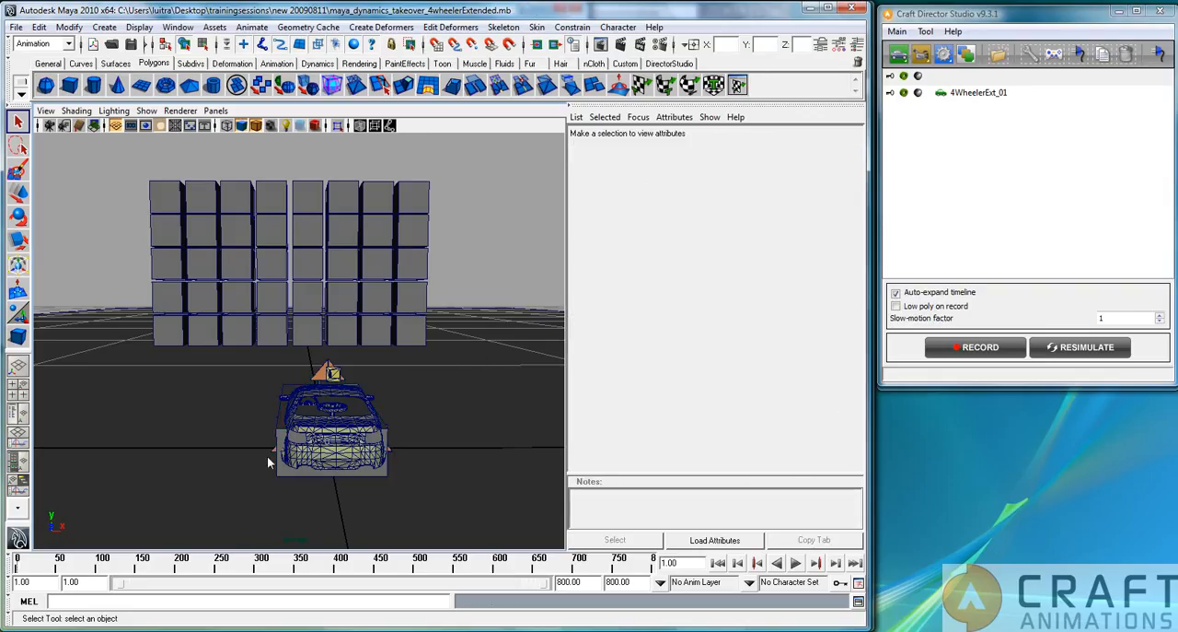
pyautogui.click(292, 473)
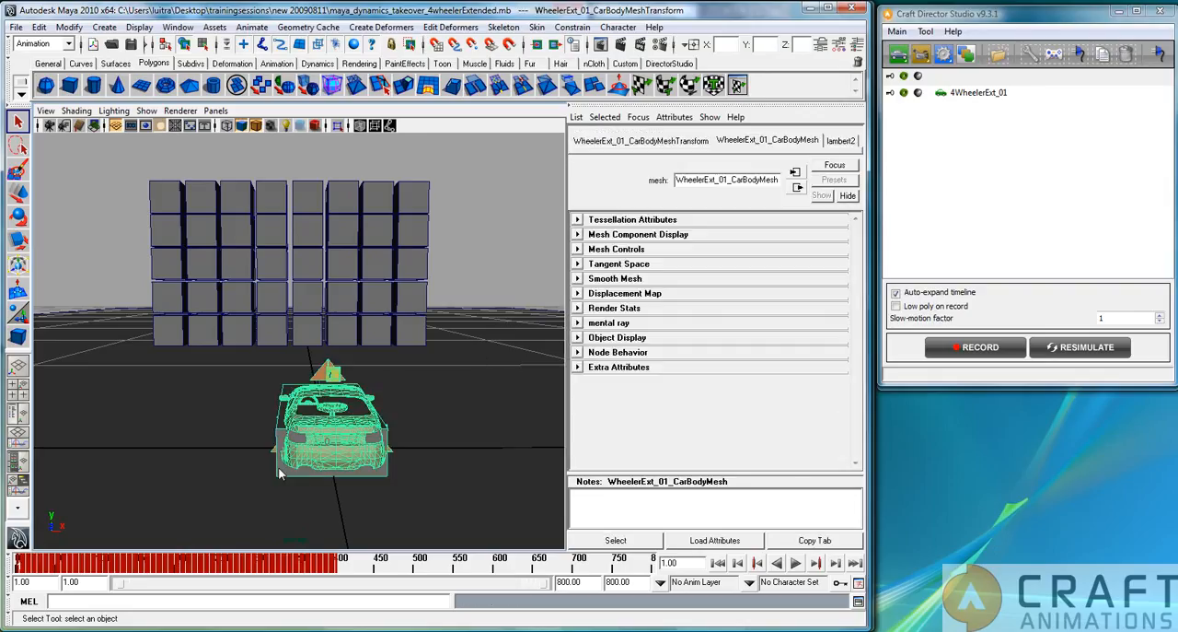
pyautogui.click(285, 440)
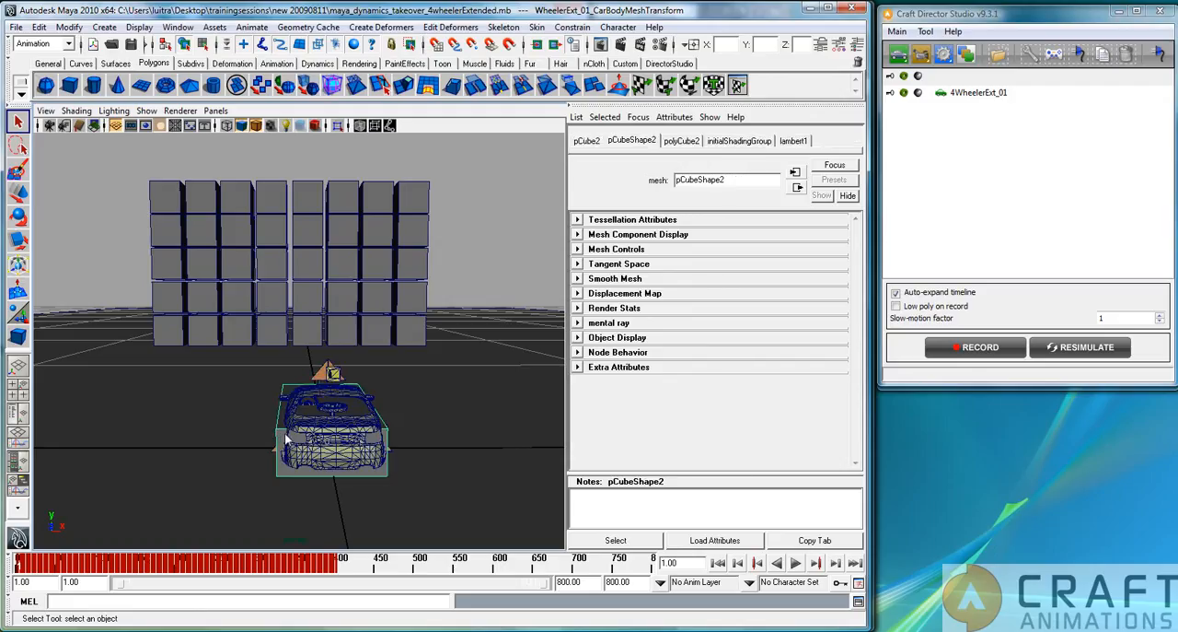
pyautogui.press('2')
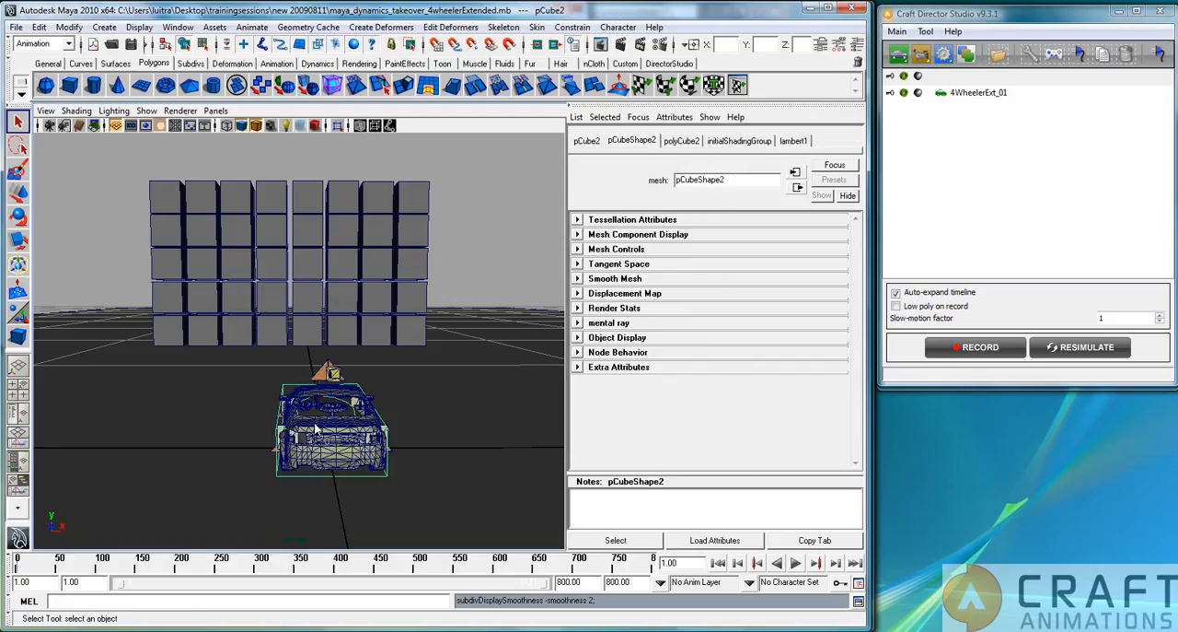
pyautogui.click(18, 191)
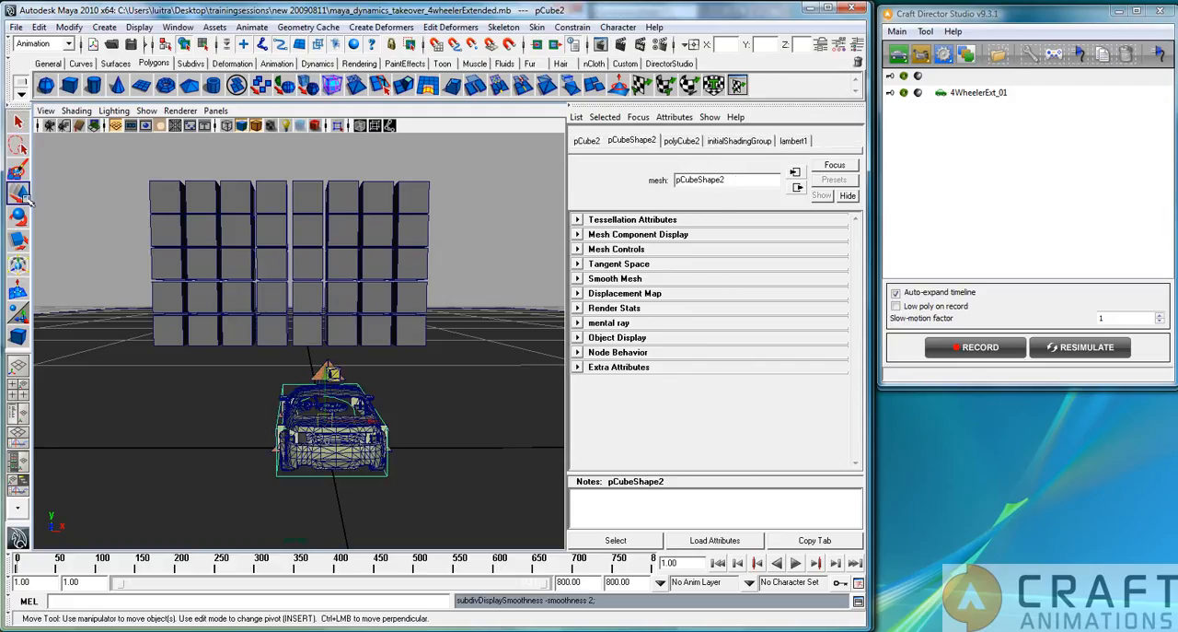
pyautogui.moveTo(326, 375); pyautogui.dragTo(324, 372)
# Turn off the box's smooth mesh preview and display the viewport smooth shaded with Wireframe on Shaded enabled.
pyautogui.press('3')
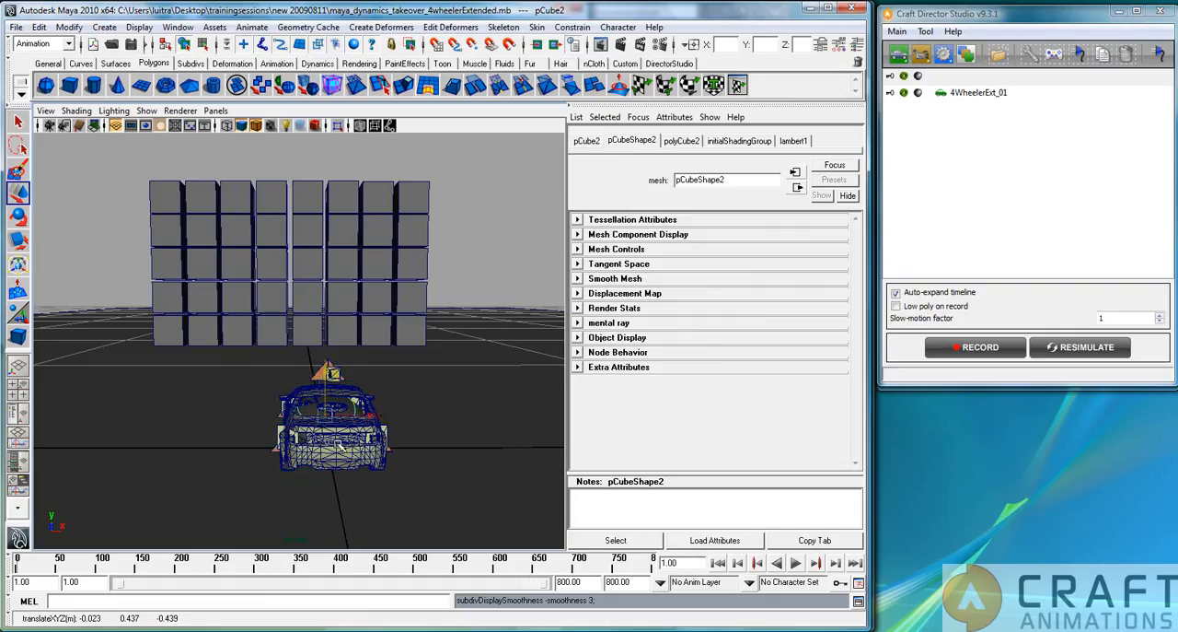
pyautogui.press('4')
pyautogui.press('1')
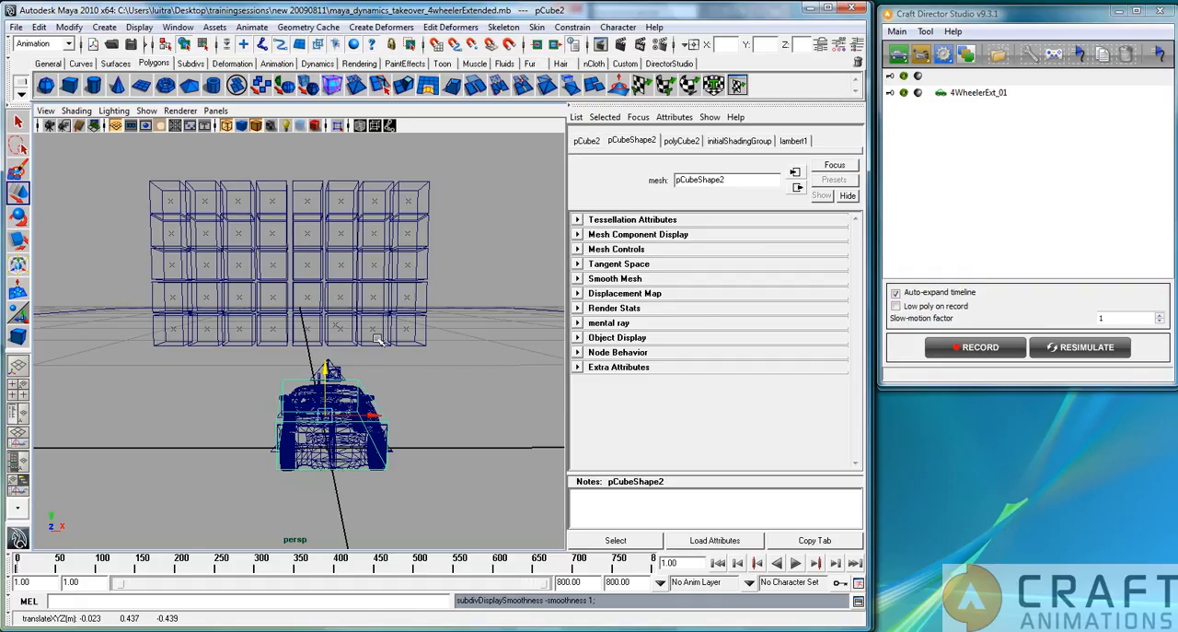
pyautogui.click(76, 110)
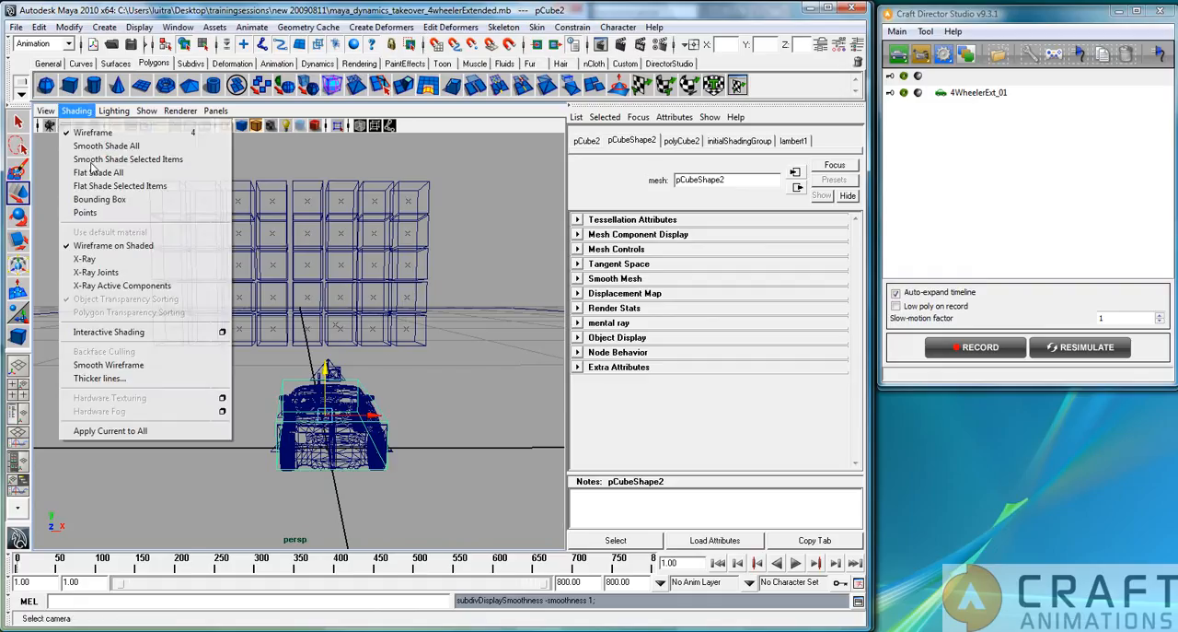
pyautogui.click(111, 246)
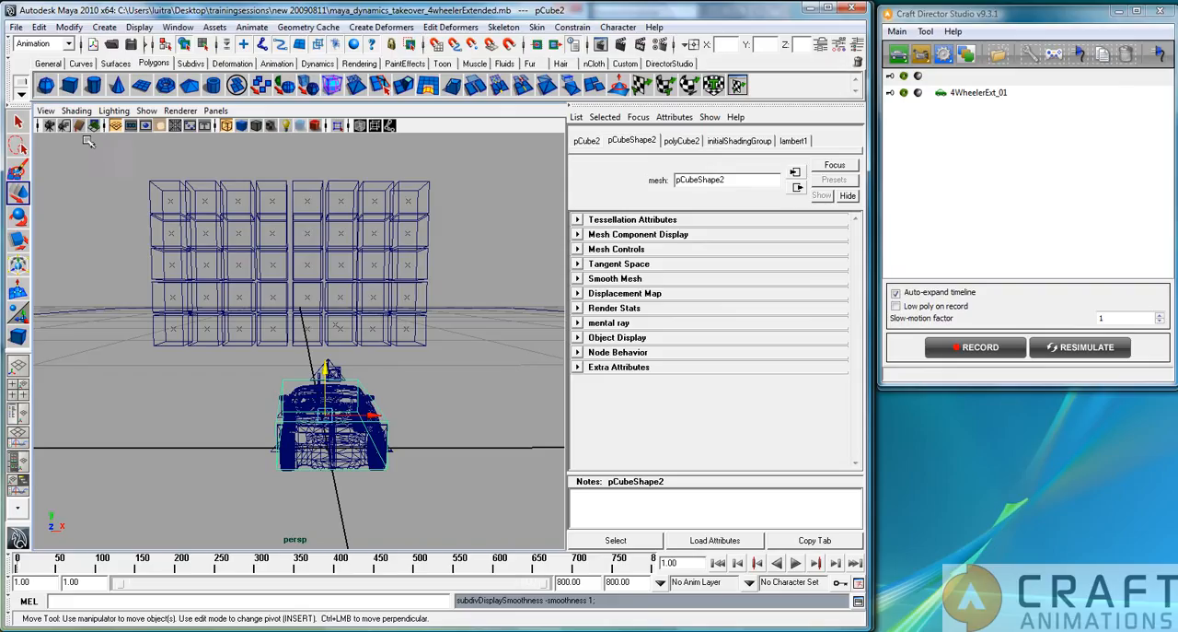
pyautogui.press('5')
pyautogui.click(76, 111)
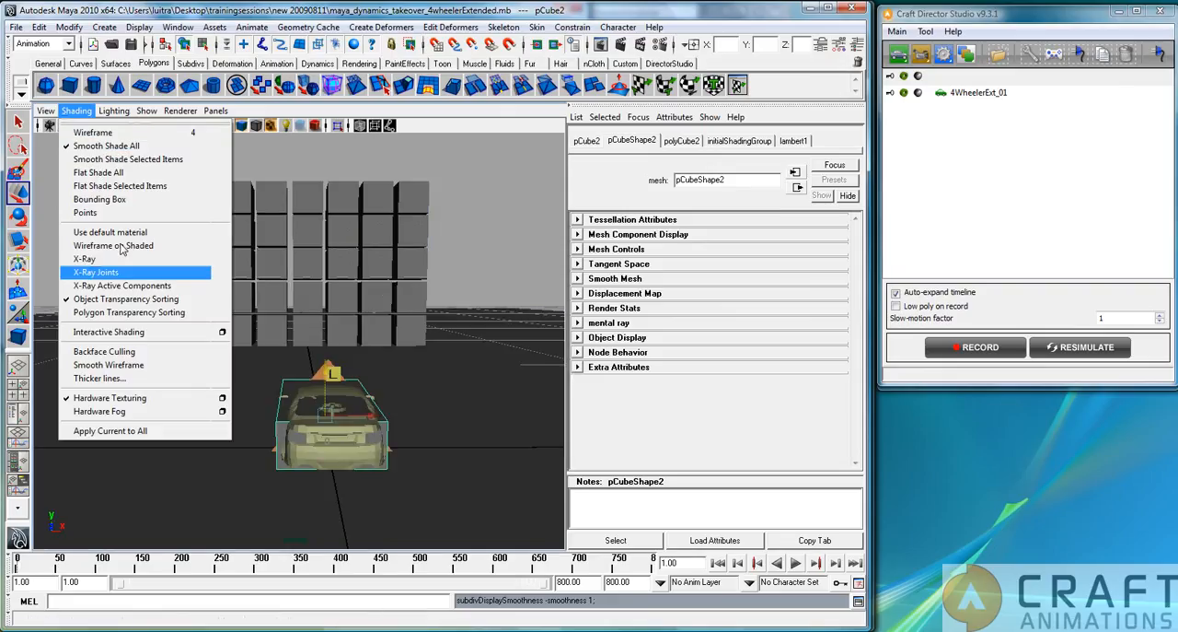
pyautogui.click(111, 246)
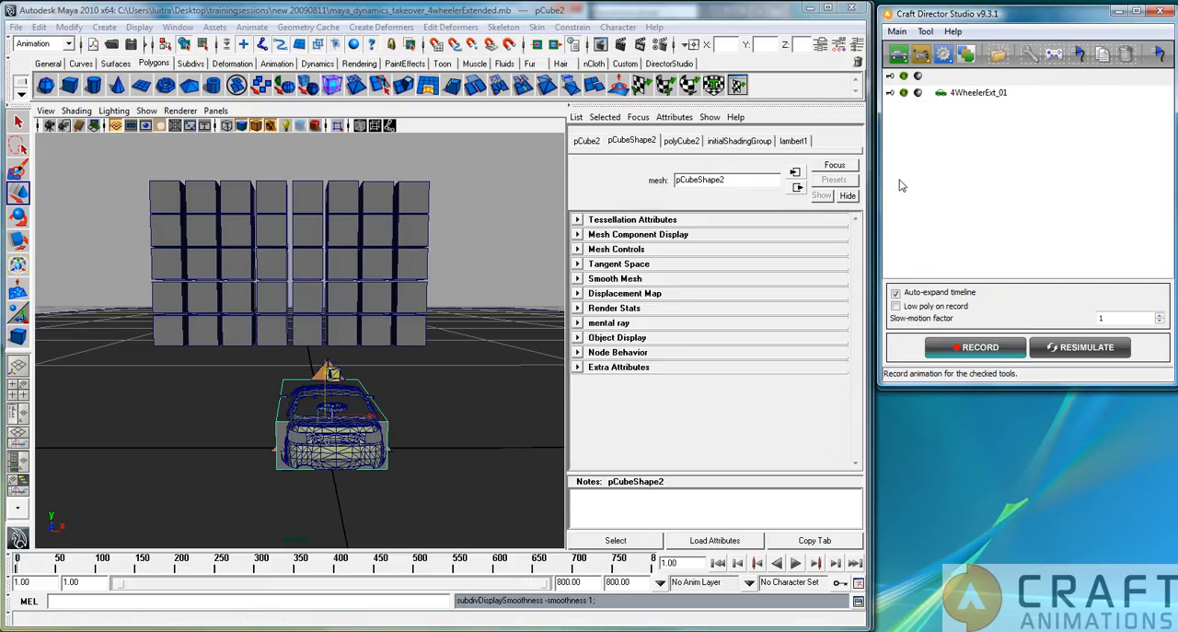
# Play the animation briefly and stop it again at the start frame.
pyautogui.click(797, 564)
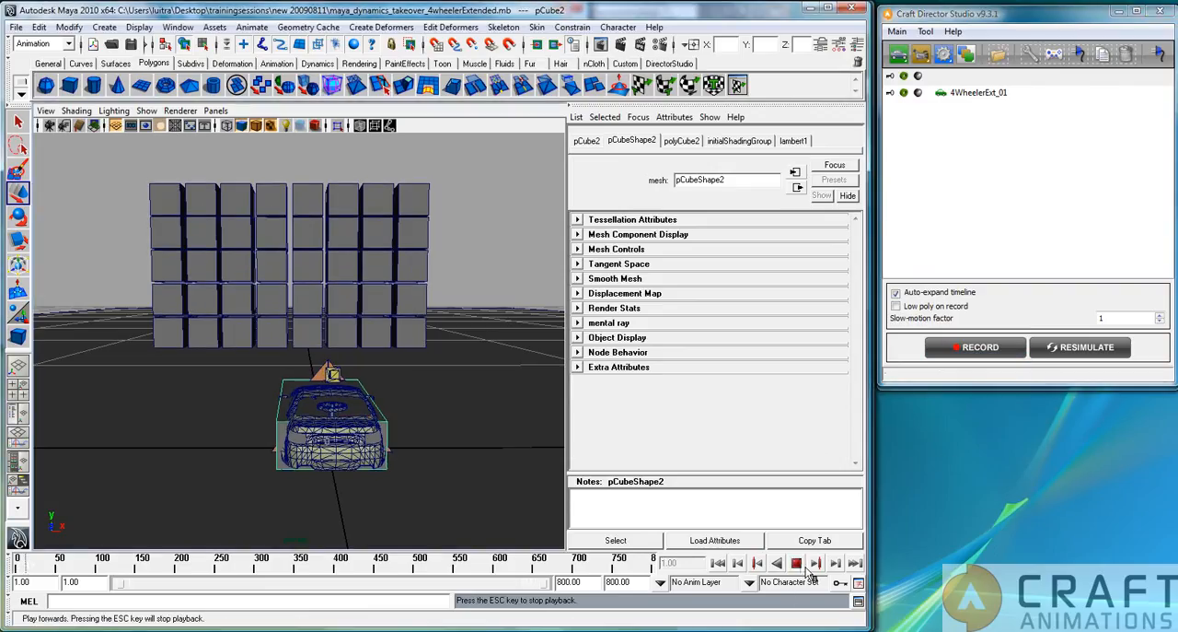
pyautogui.press('Escape')
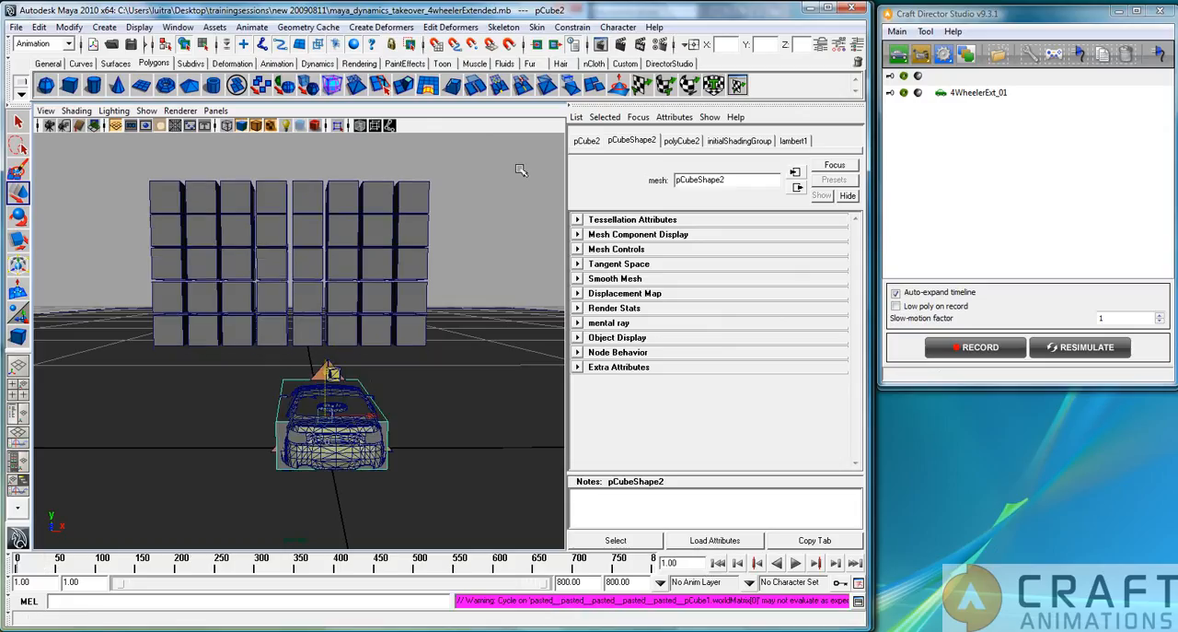
# Switch to the Dynamics menu set and make the box around the car a passive rigid body.
pyautogui.click(450, 27)
pyautogui.moveTo(512, 31)
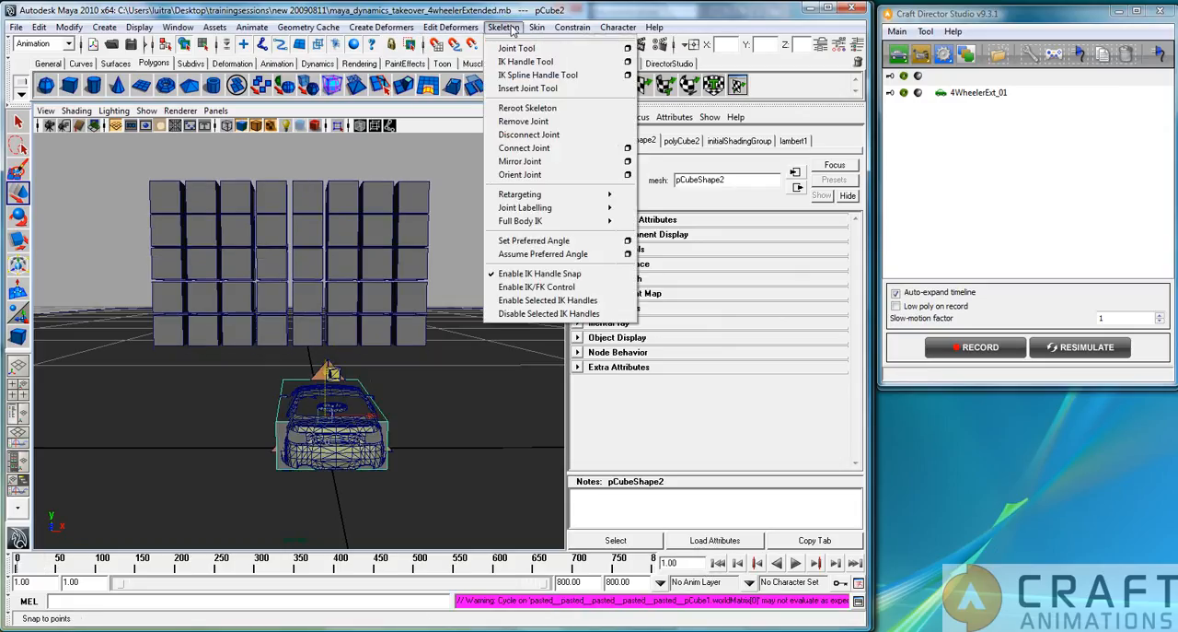
pyautogui.moveTo(399, 28)
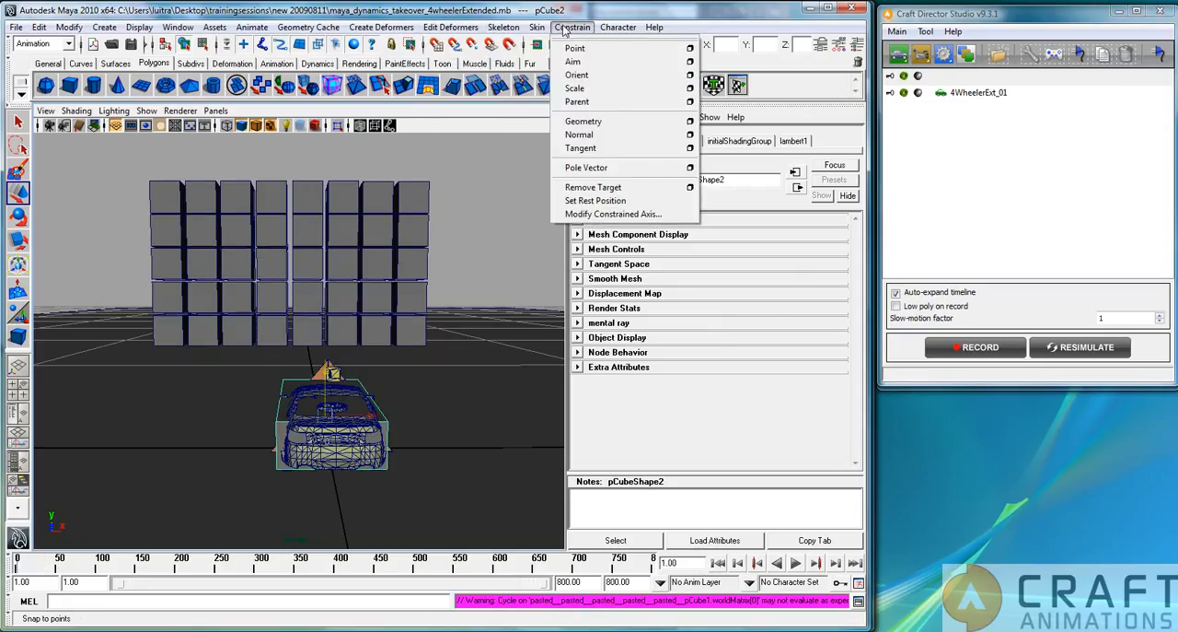
pyautogui.click(42, 43)
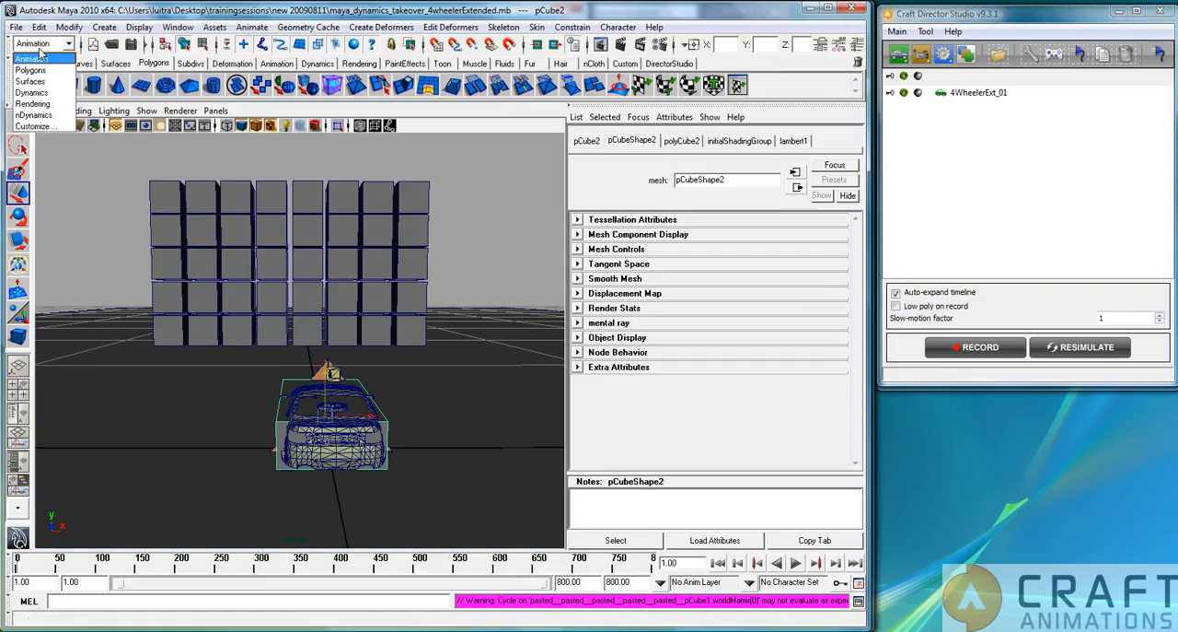
pyautogui.click(51, 94)
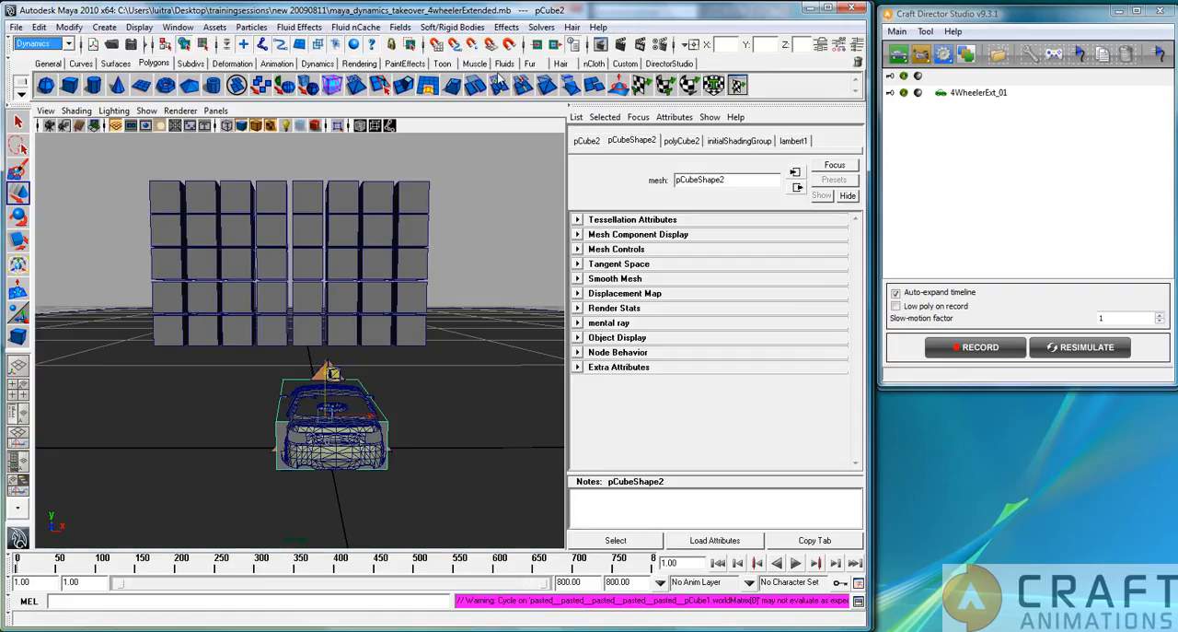
pyautogui.click(541, 28)
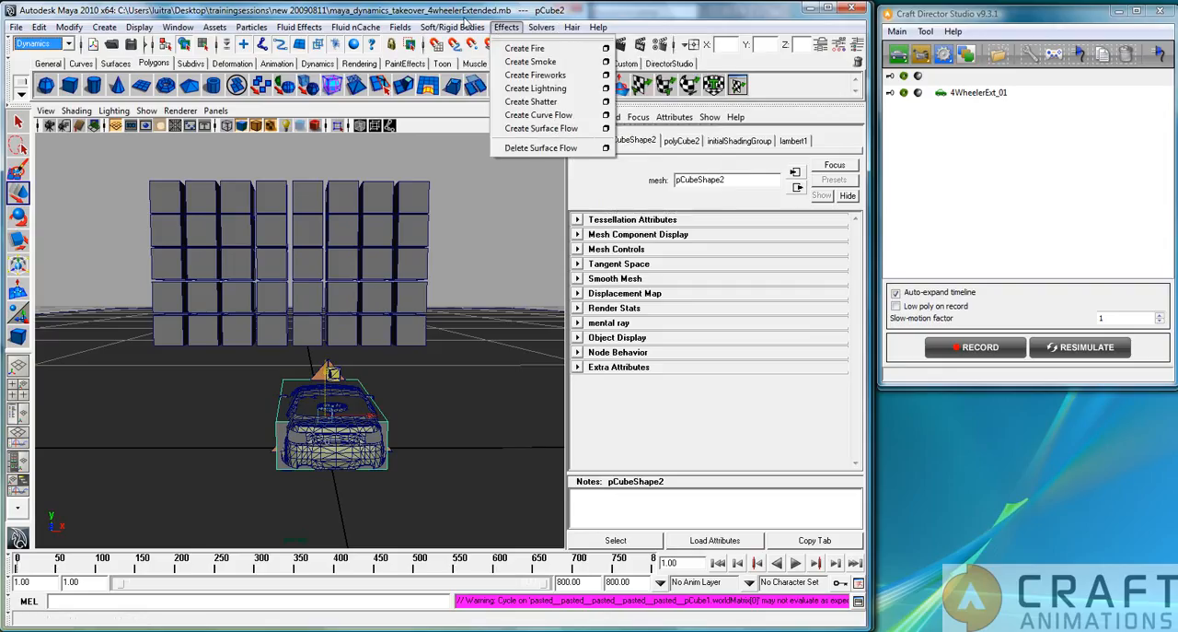
pyautogui.moveTo(452, 27)
pyautogui.click(470, 62)
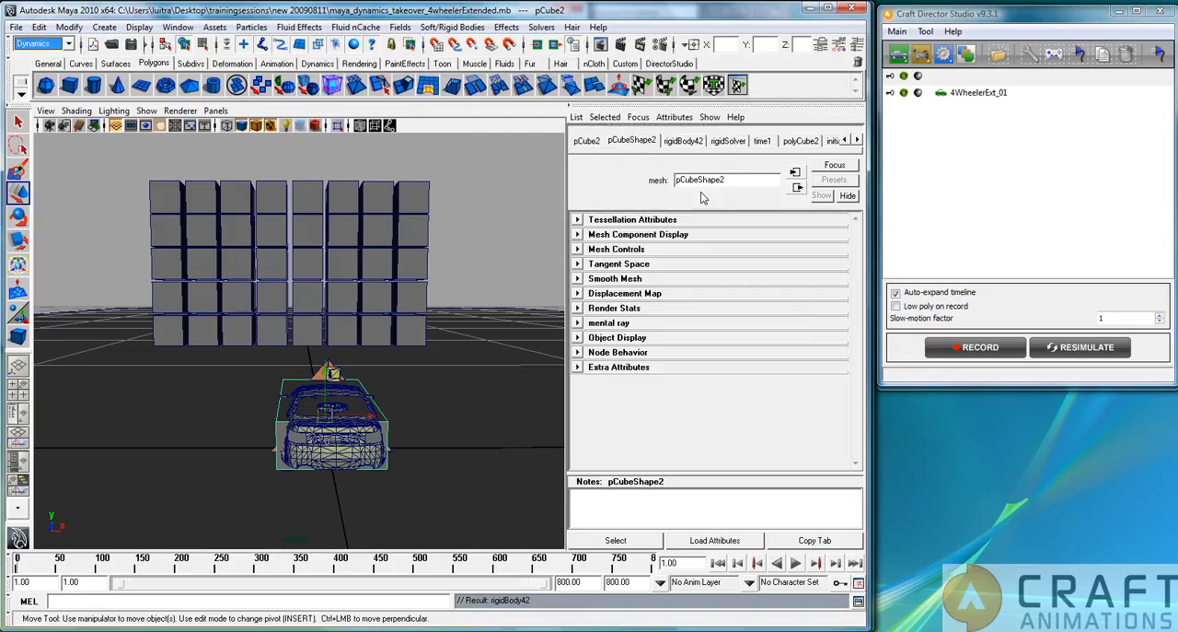
# Play the animation to check the box's collision with the cube wall, stop it and return to the start frame.
pyautogui.click(796, 562)
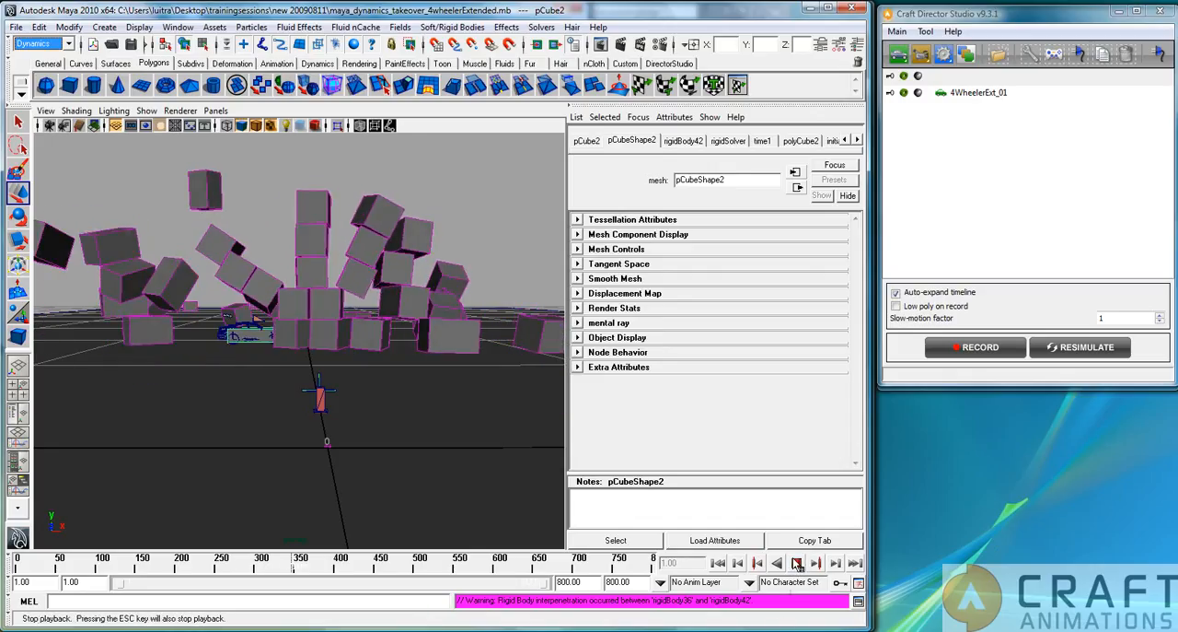
pyautogui.click(796, 562)
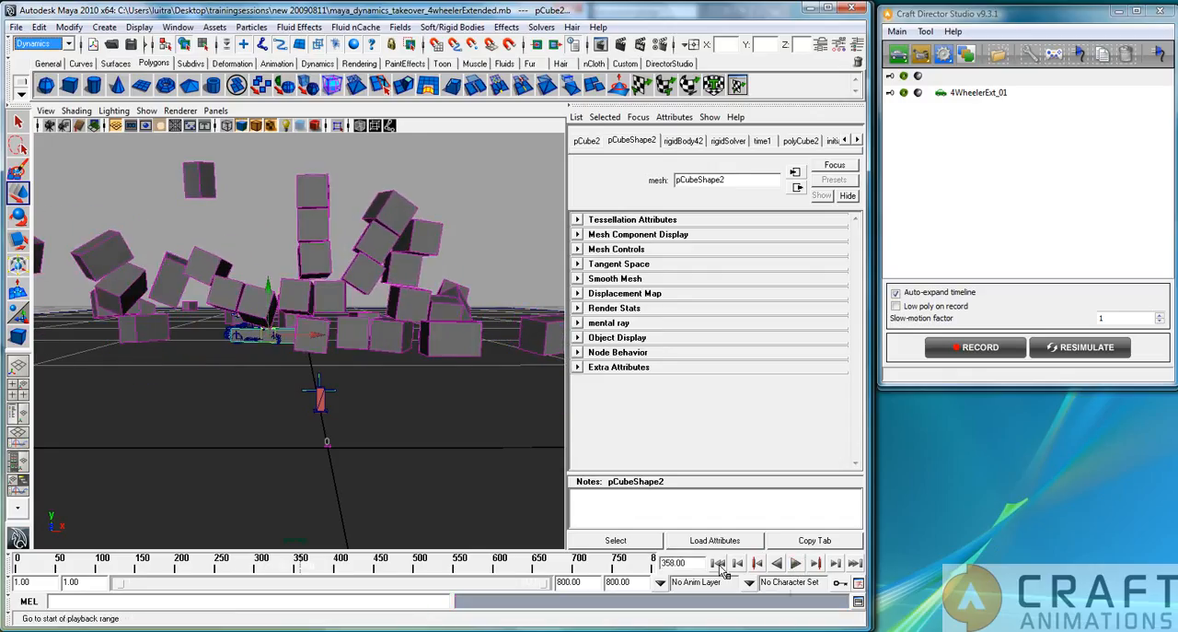
pyautogui.click(718, 562)
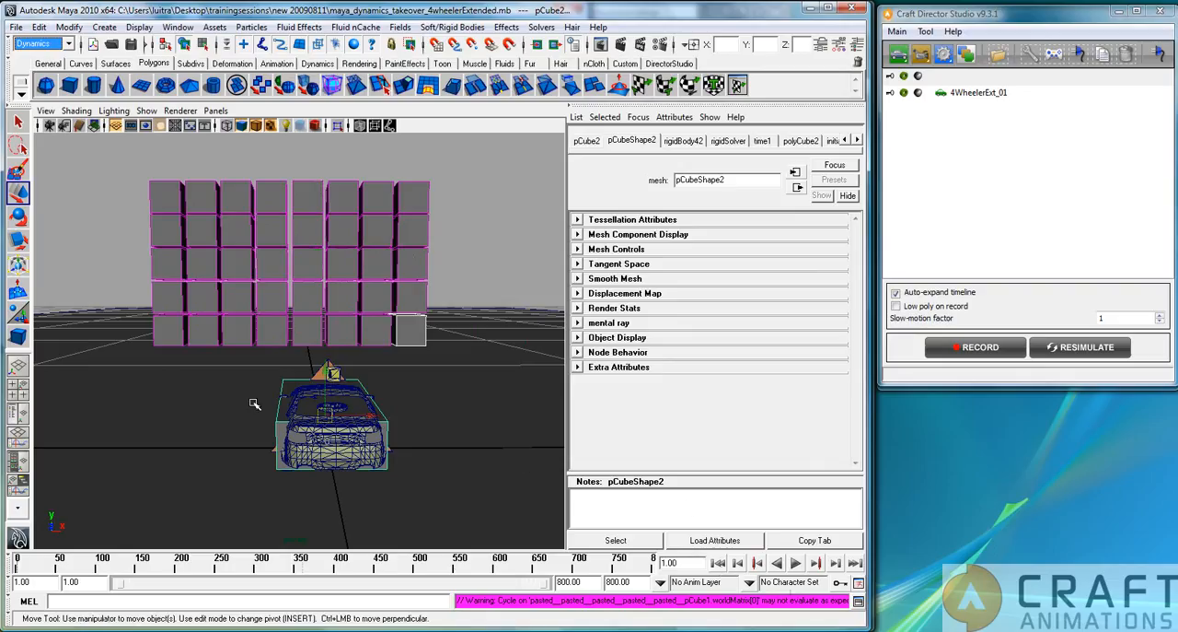
# Delete the box around the car, make the car body mesh itself a passive rigid body and clear the selection.
pyautogui.click(295, 379)
pyautogui.press('Delete')
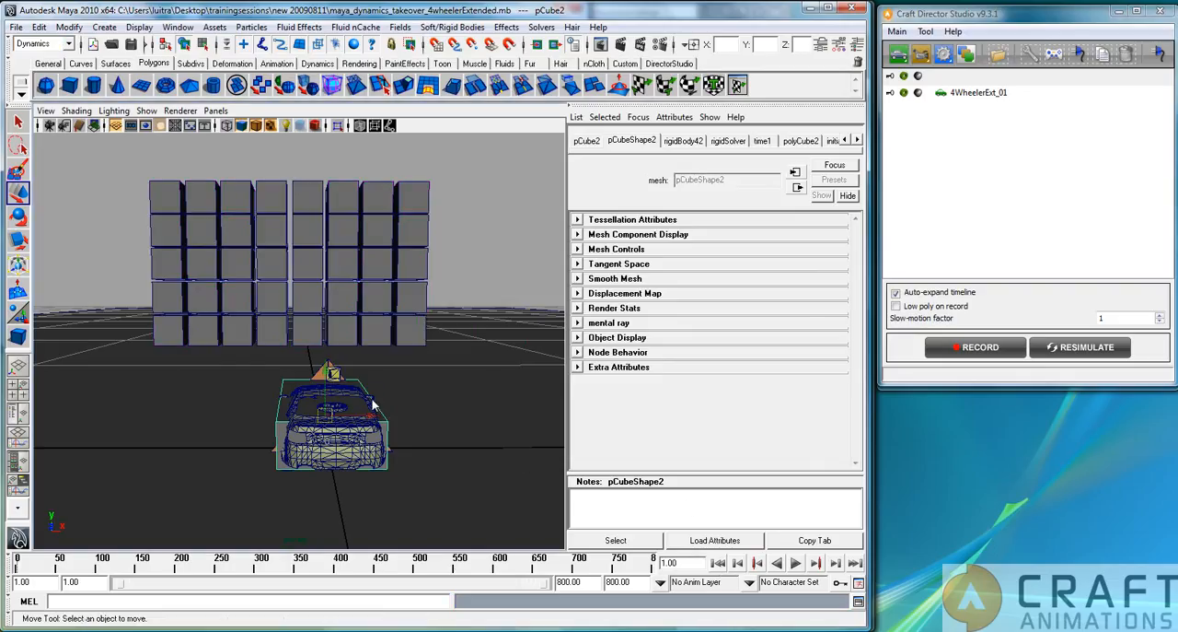
pyautogui.click(354, 402)
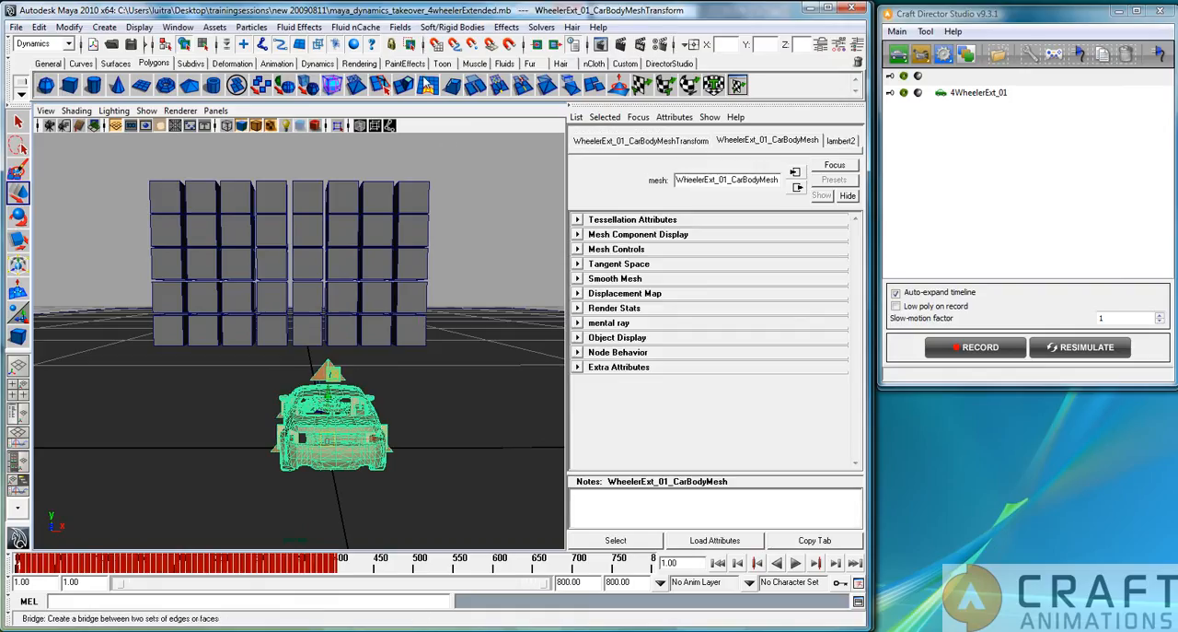
pyautogui.click(452, 27)
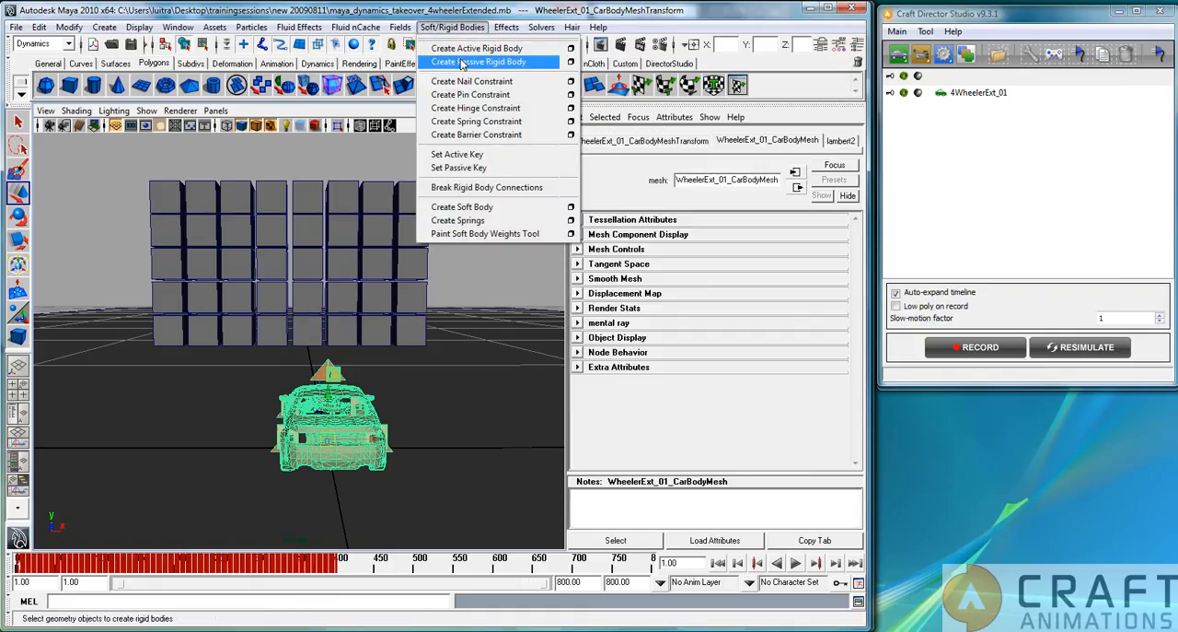
pyautogui.click(465, 62)
pyautogui.click(479, 274)
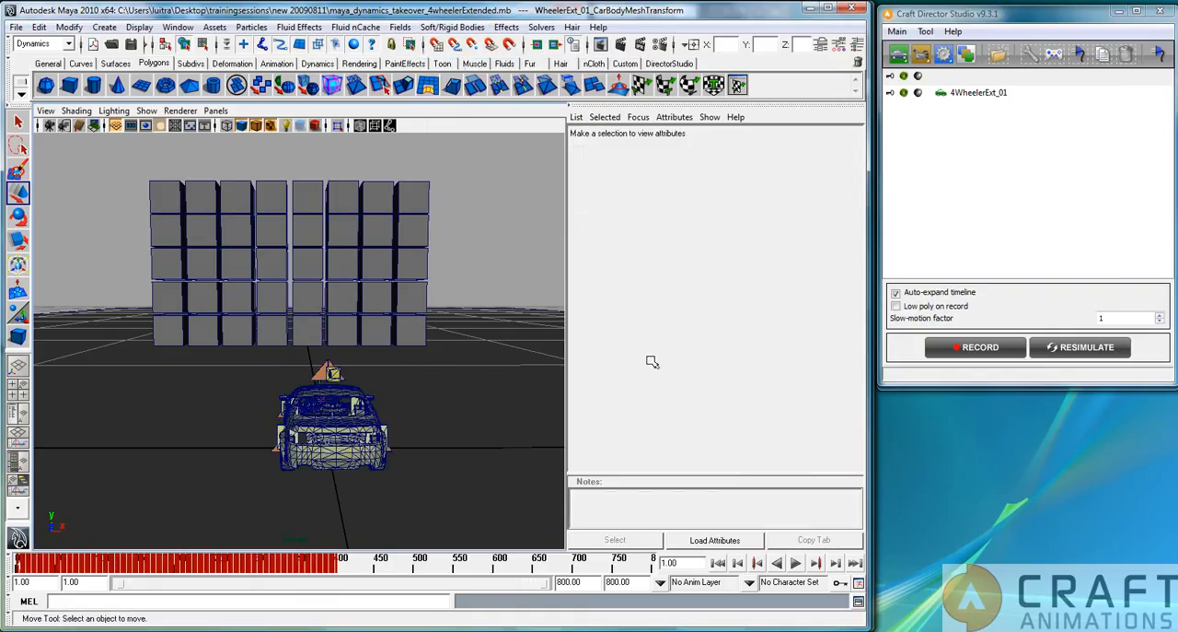
# Record a new 4-wheeler drive through the cube wall, stop the recording and return to the start frame.
pyautogui.click(969, 355)
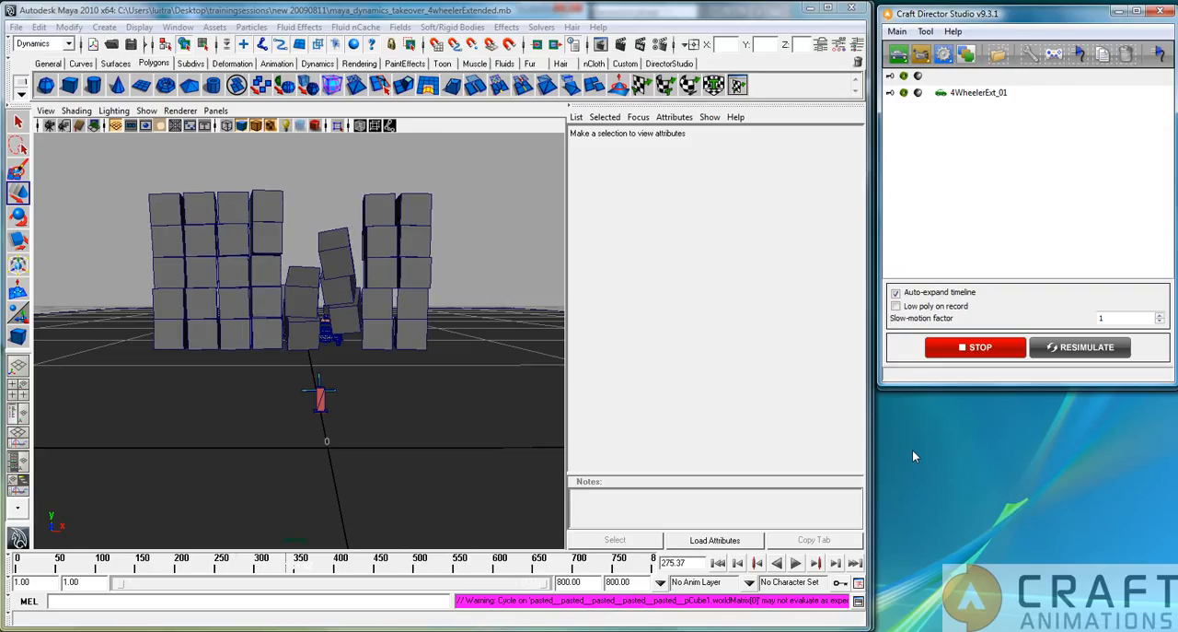
pyautogui.click(981, 347)
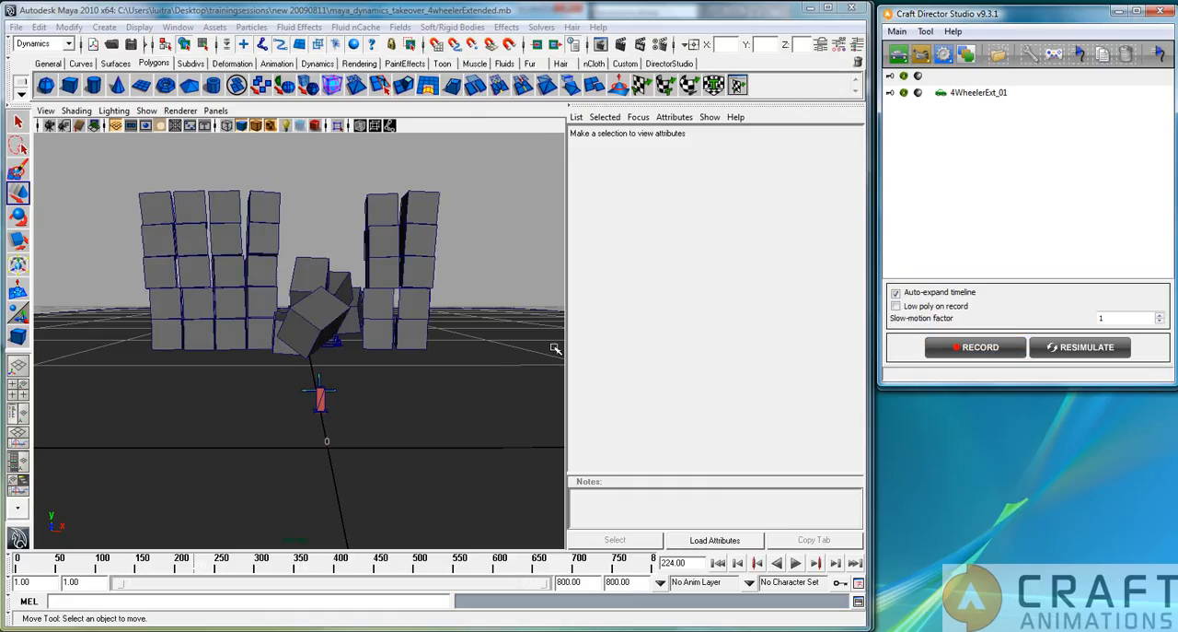
pyautogui.click(720, 567)
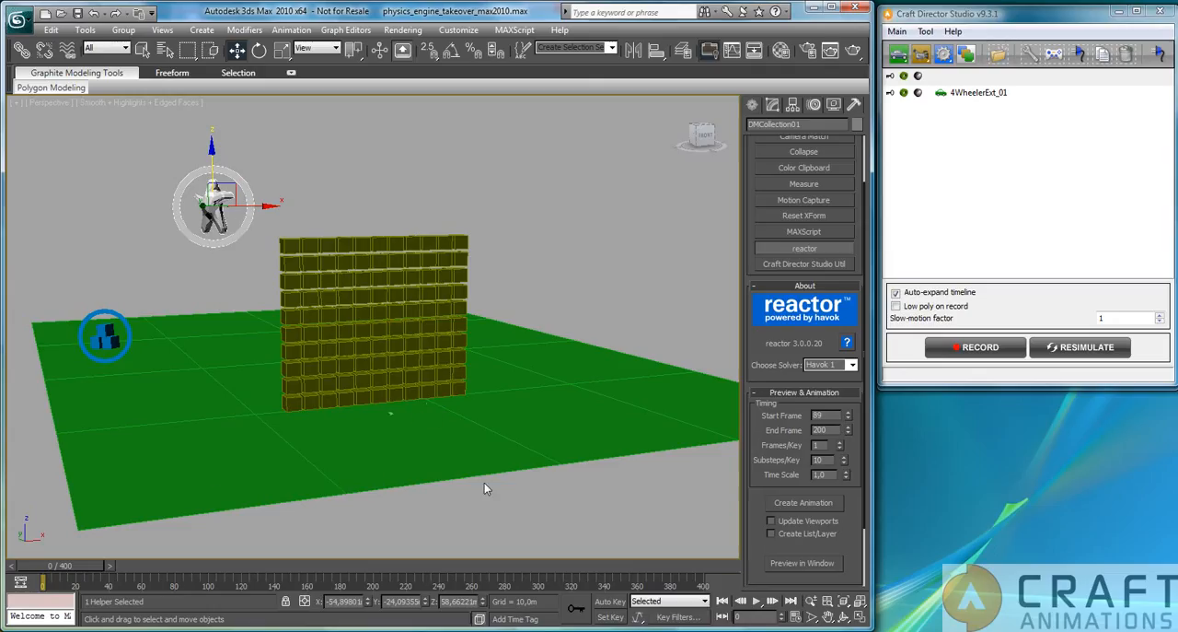
# Switch to the 3ds Max airplane scene, show the deforming mesh collection's properties and scrub the timeline to frame 84.
pyautogui.click(770, 106)
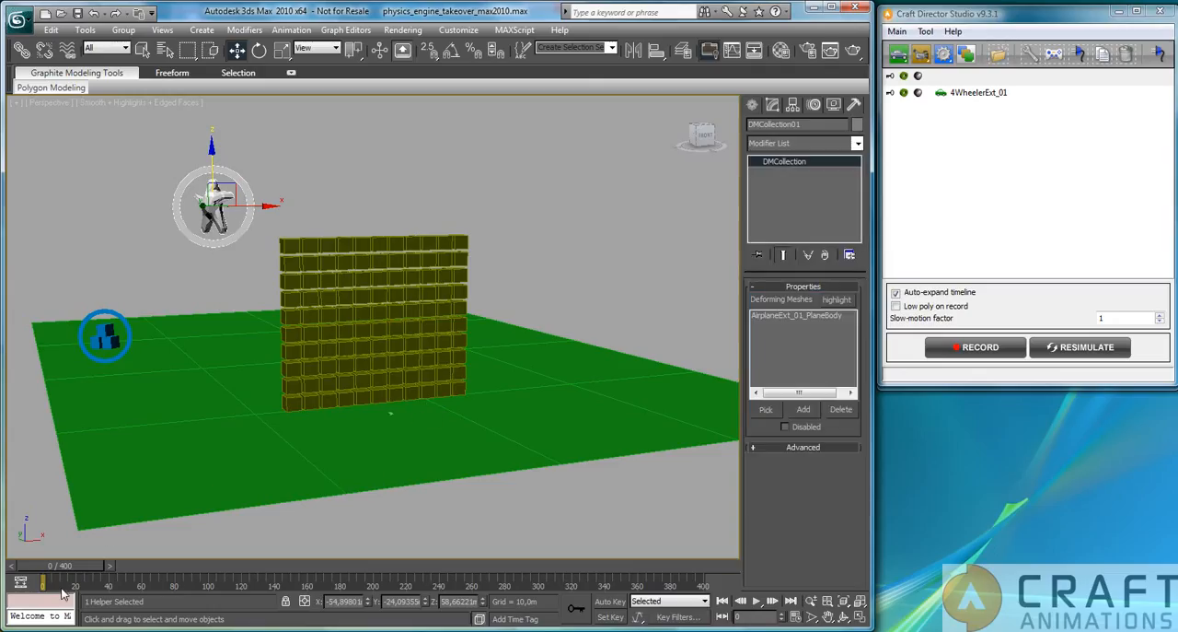
pyautogui.moveTo(91, 566); pyautogui.dragTo(208, 578)
pyautogui.press('w')
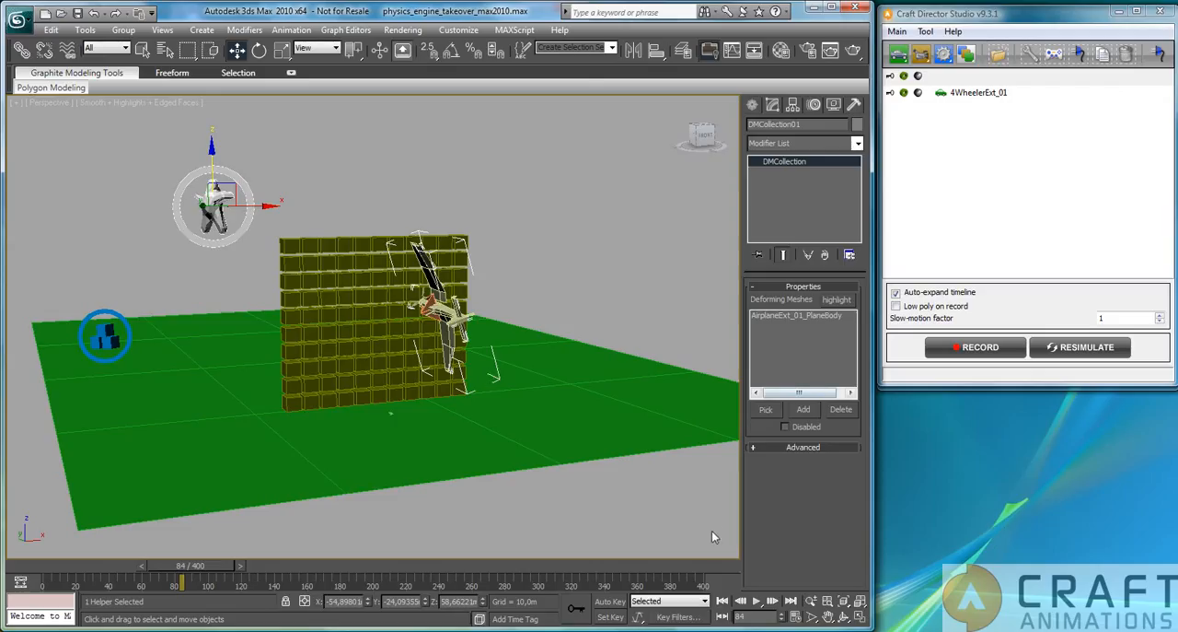
# Show the reactor utility settings and examine the airplane's position in front of the wall at frame 89.
pyautogui.click(854, 105)
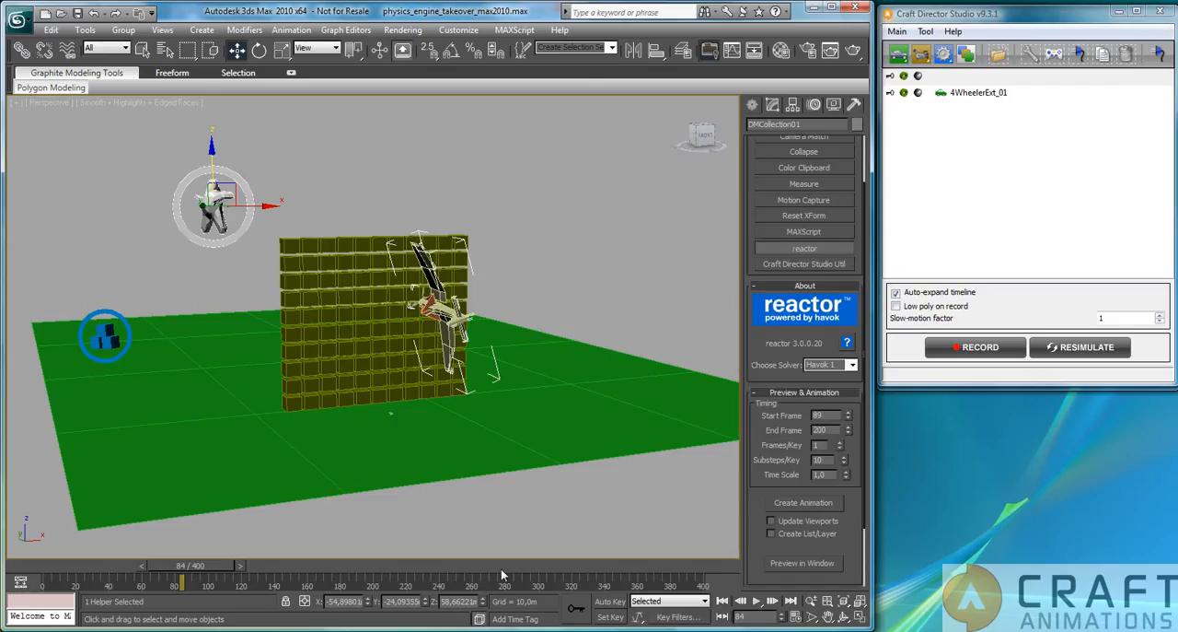
pyautogui.moveTo(201, 571)
pyautogui.mouseDown()
pyautogui.moveTo(391, 564)
pyautogui.moveTo(147, 564)
pyautogui.moveTo(246, 559)
pyautogui.moveTo(196, 552)
pyautogui.moveTo(209, 556)
pyautogui.mouseUp()
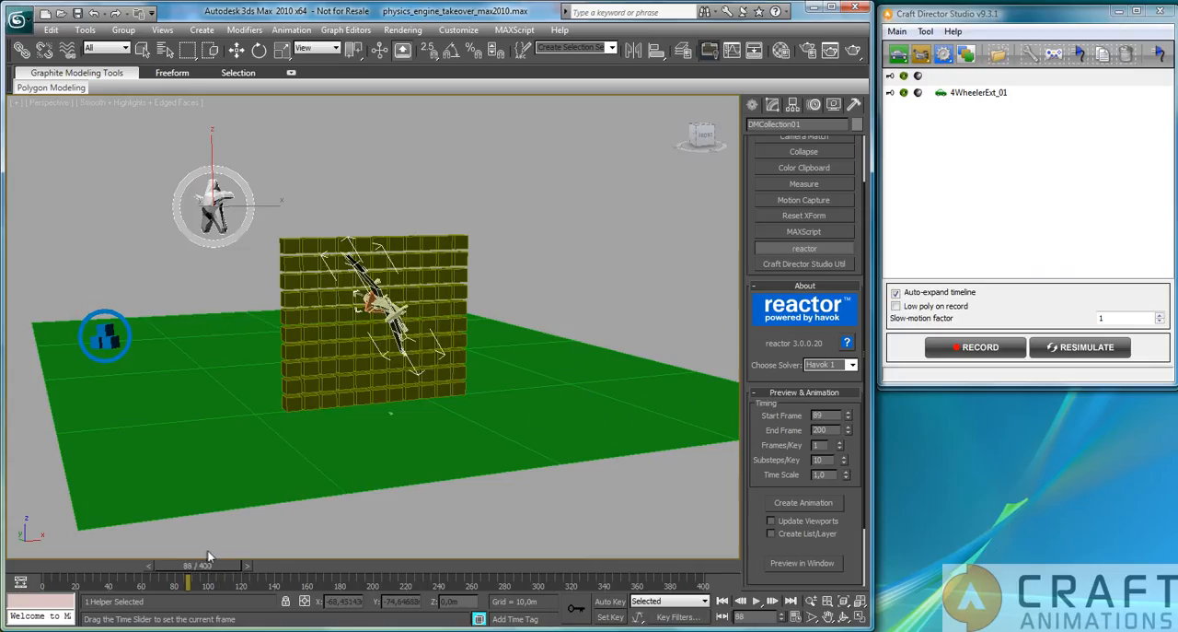
pyautogui.press('w')
pyautogui.keyDown('alt'); pyautogui.moveTo(307, 420); pyautogui.dragTo(421, 415, button='middle'); pyautogui.keyUp('alt')
pyautogui.moveTo(215, 571); pyautogui.dragTo(218, 565)
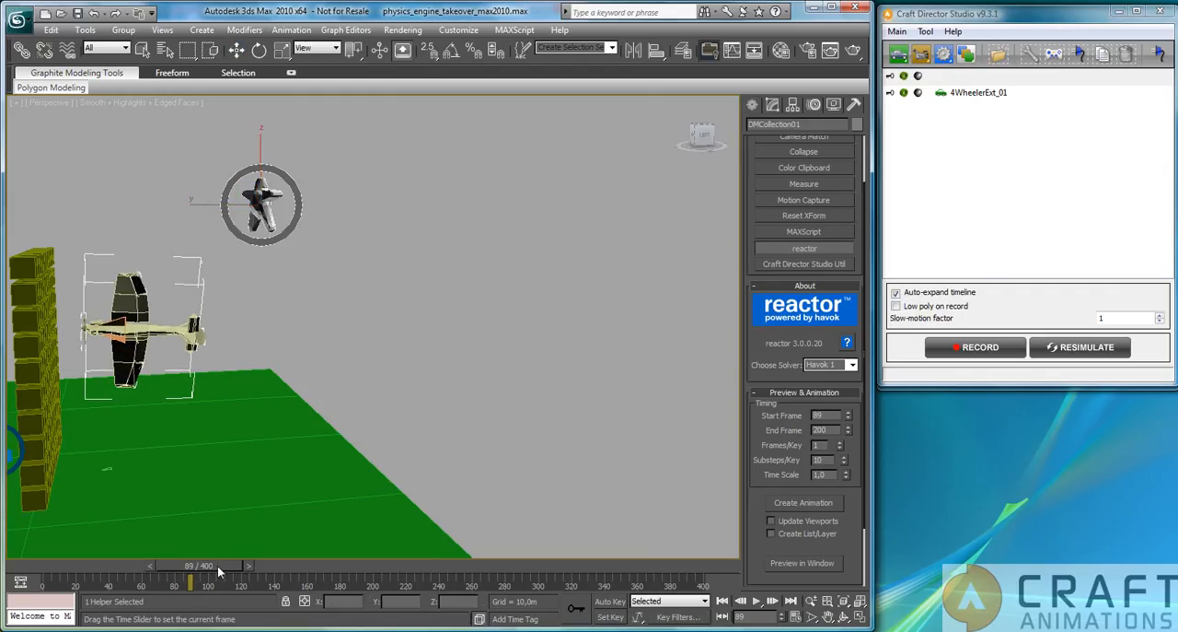
pyautogui.press('w')
pyautogui.keyDown('alt'); pyautogui.moveTo(489, 445); pyautogui.dragTo(396, 451, button='middle'); pyautogui.keyUp('alt')
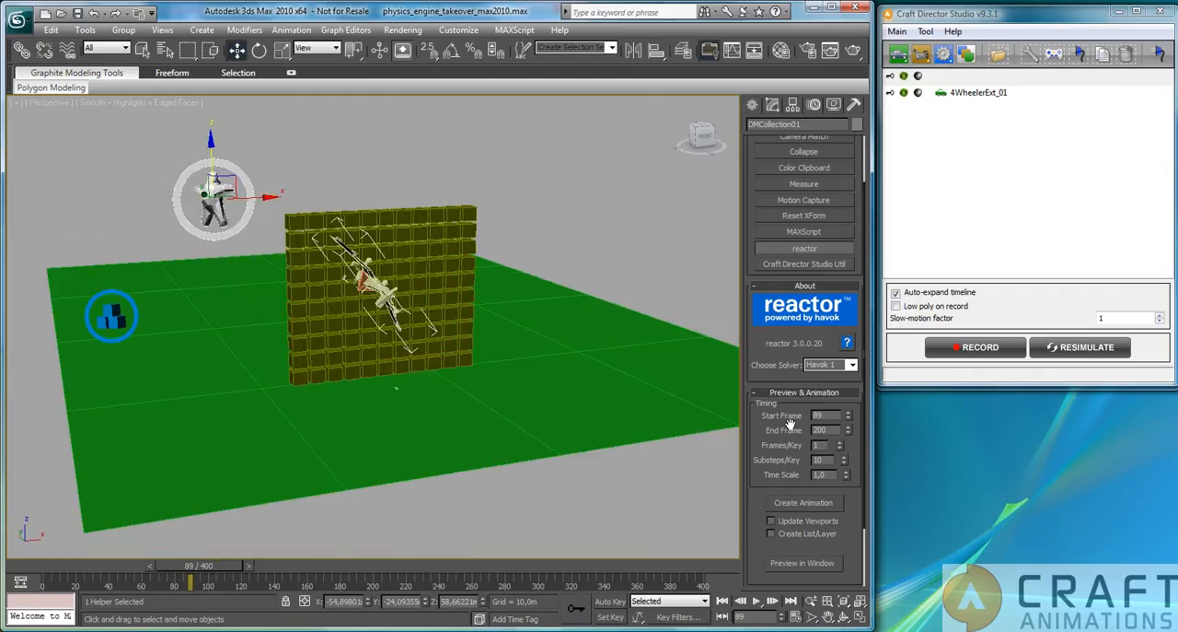
# Try to create the reactor animation with start frame 89 and close the reactor messages.
pyautogui.doubleClick(822, 416)
pyautogui.click(802, 503)
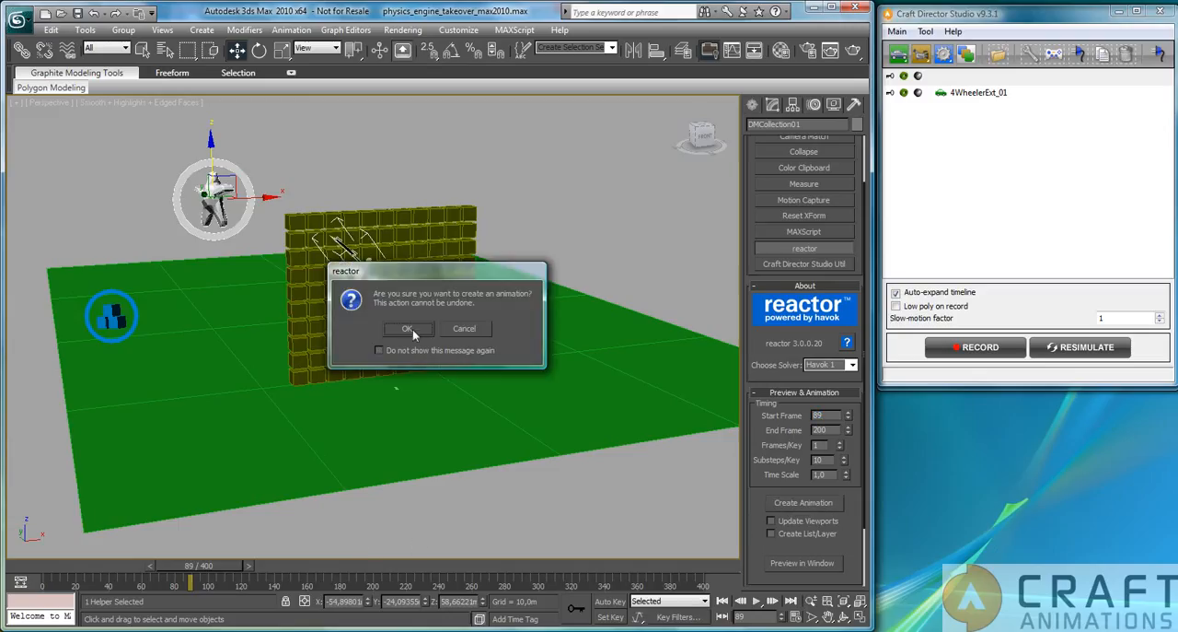
pyautogui.click(407, 329)
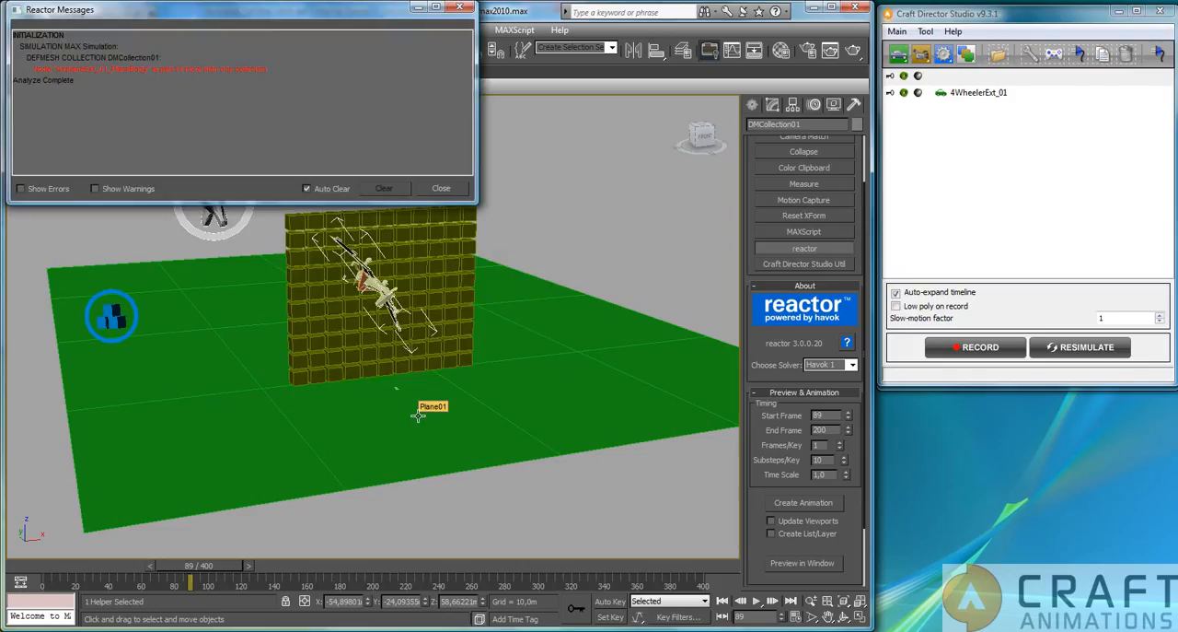
pyautogui.click(441, 189)
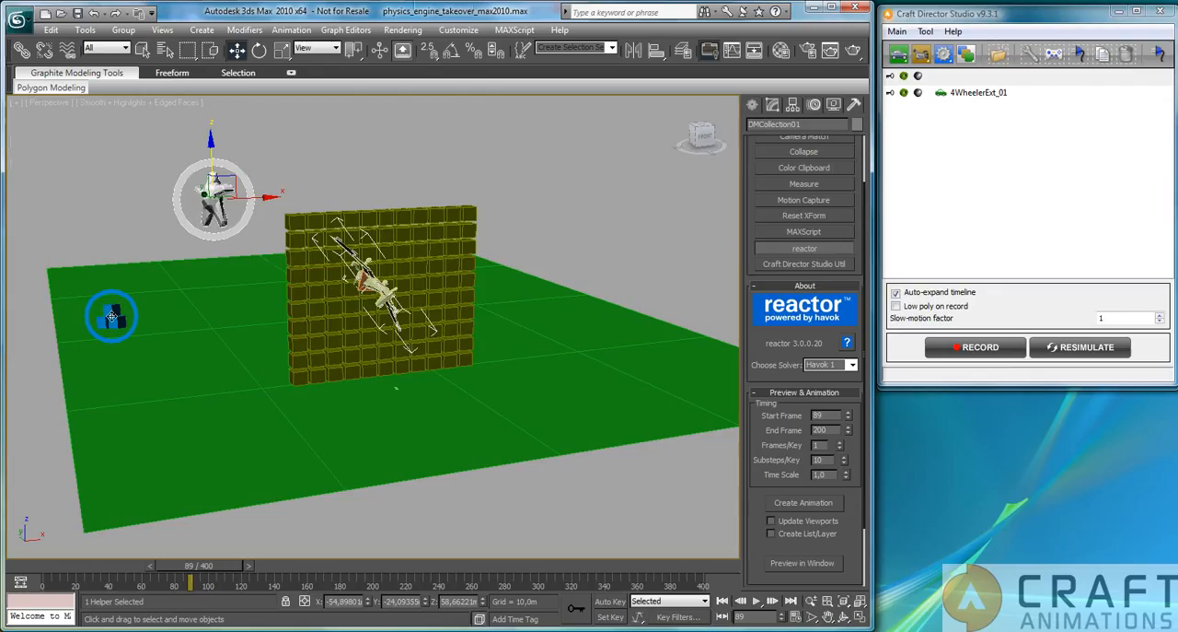
# Remove AirplaneExt_01_PlaneBody from the rigid body collection RBCollection01.
pyautogui.click(110, 317)
pyautogui.click(784, 106)
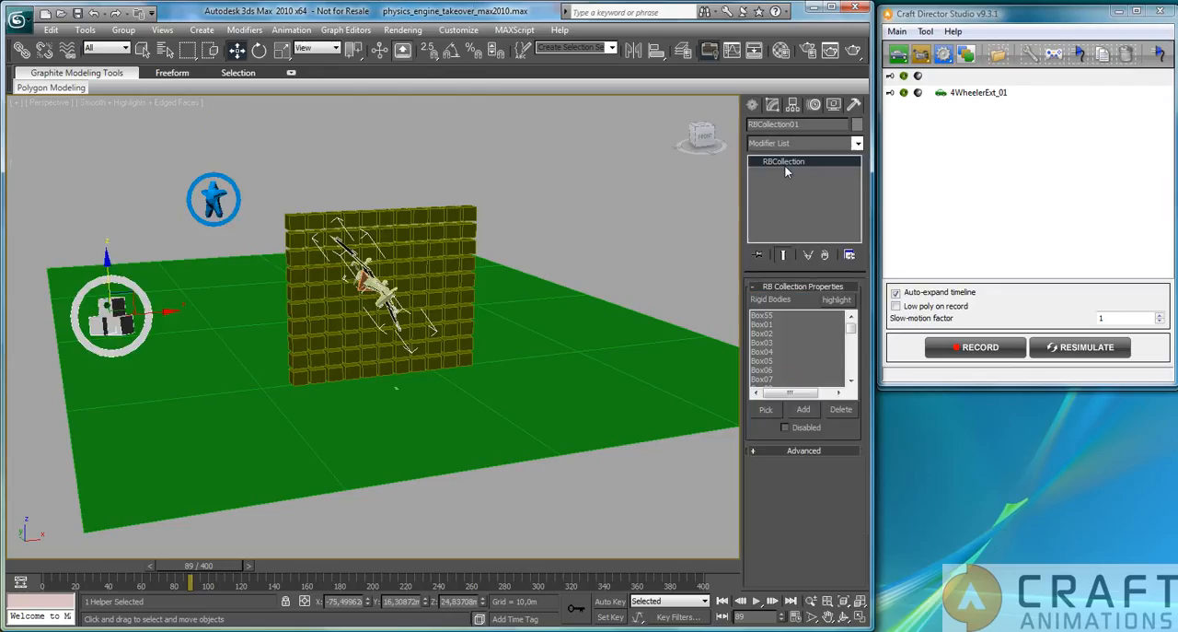
pyautogui.moveTo(851, 333); pyautogui.dragTo(849, 385)
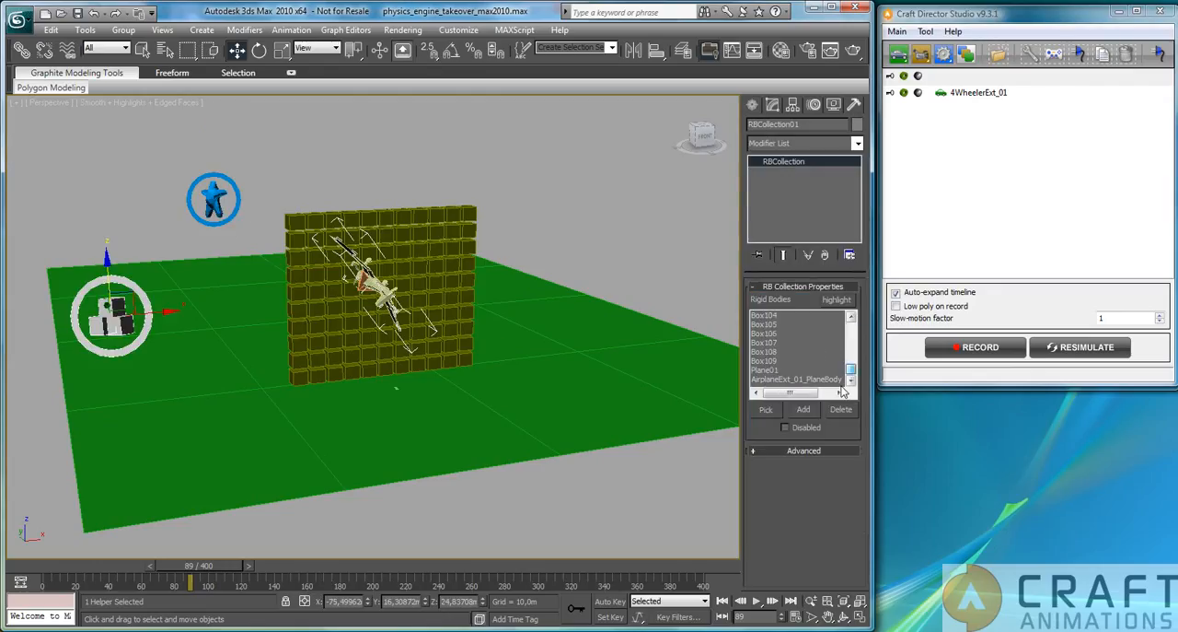
pyautogui.click(820, 379)
pyautogui.click(849, 414)
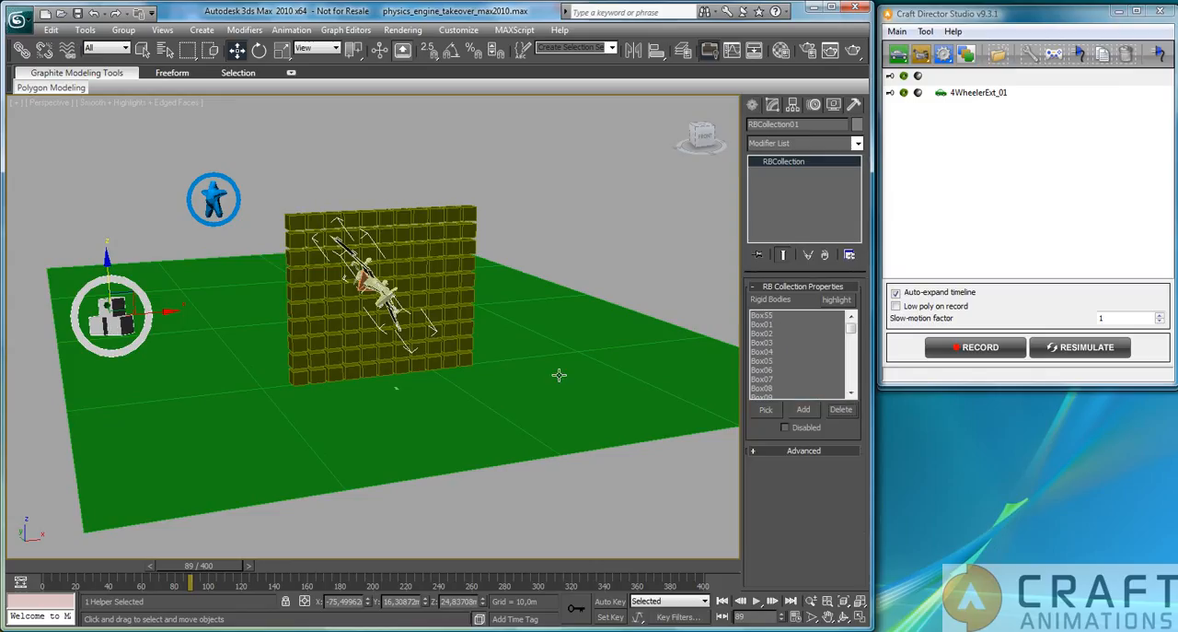
# Create the reactor animation from frame 89 to 200, confirm it and close the reactor messages.
pyautogui.click(855, 105)
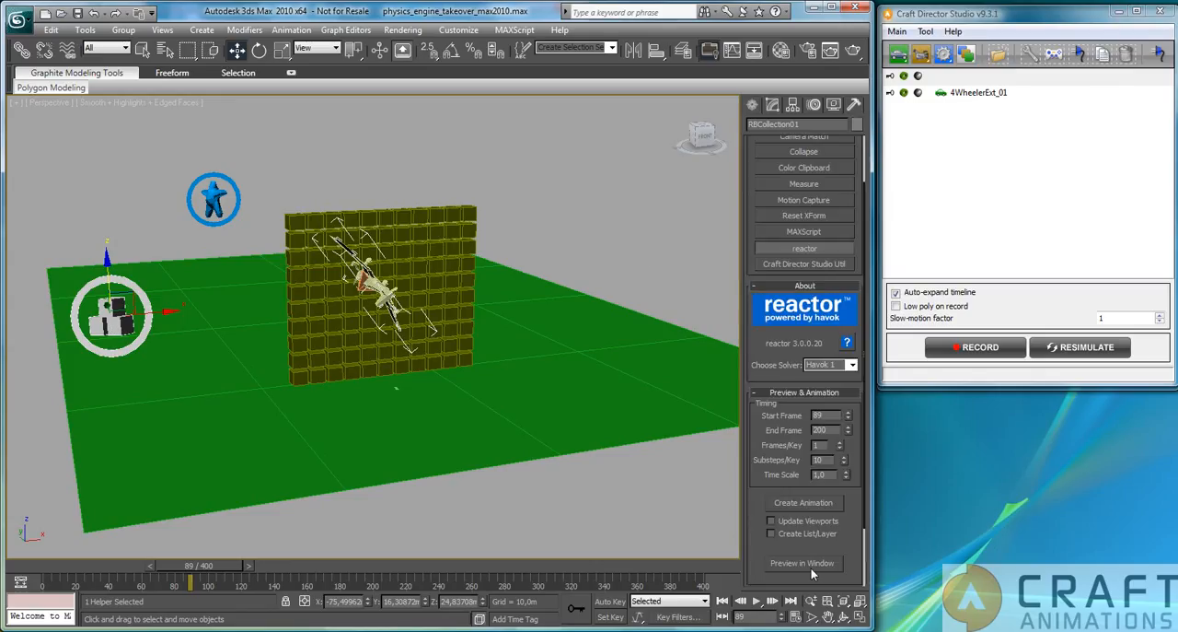
pyautogui.click(804, 504)
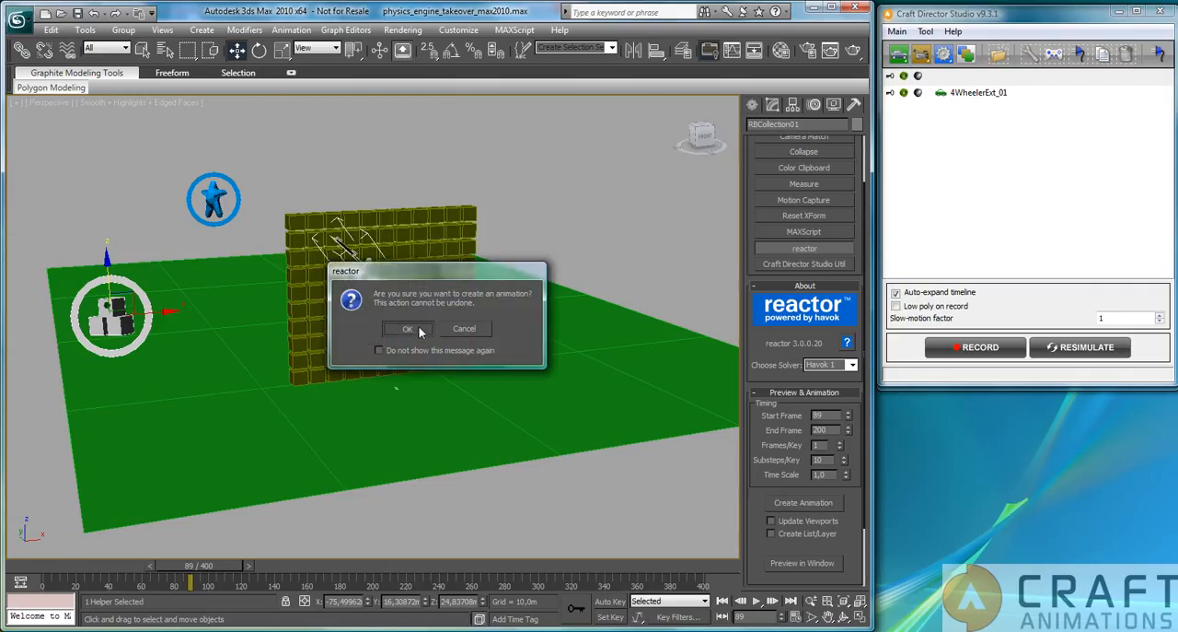
pyautogui.click(407, 328)
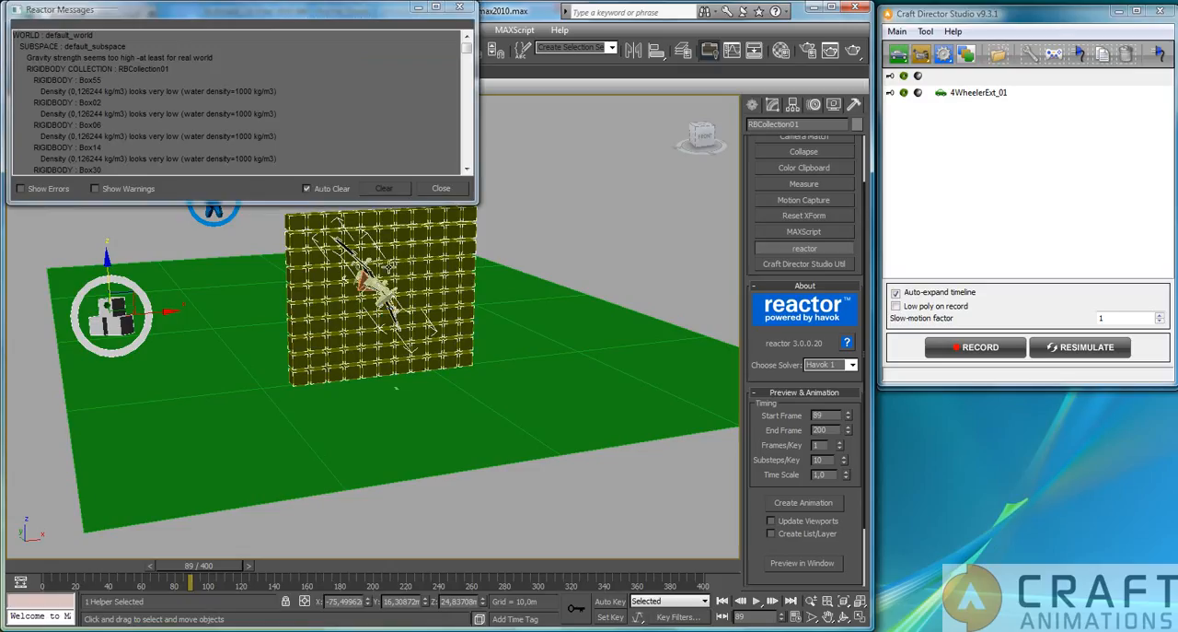
pyautogui.click(445, 189)
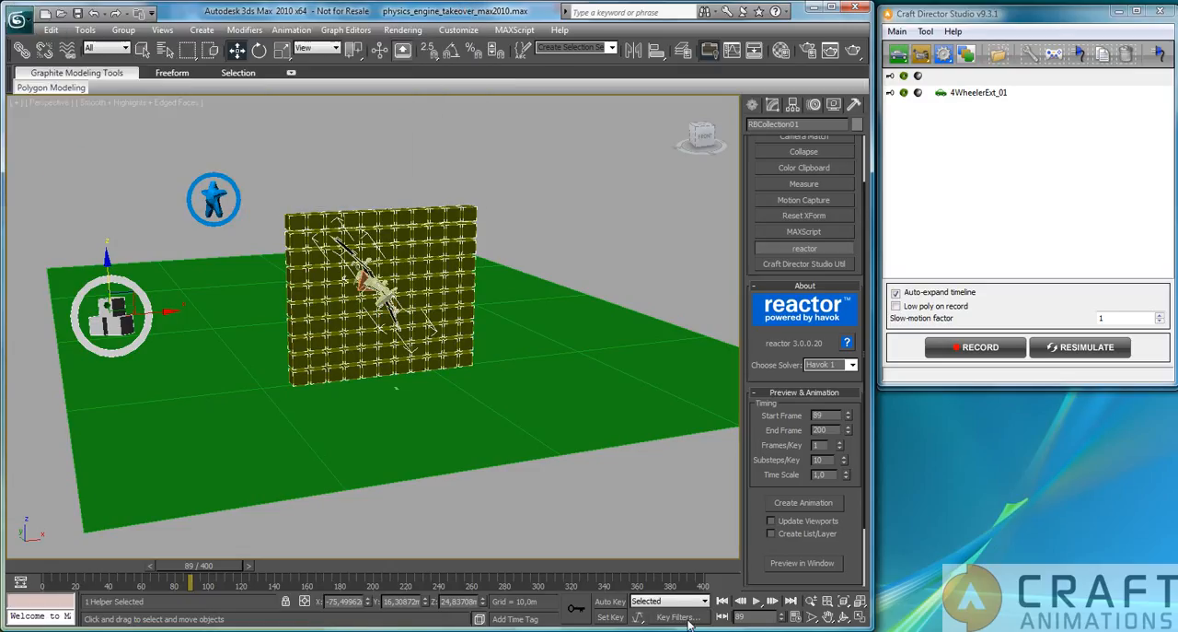
# Play the simulated wall collision, stop it and scrub the timeline back to frame 81.
pyautogui.click(758, 600)
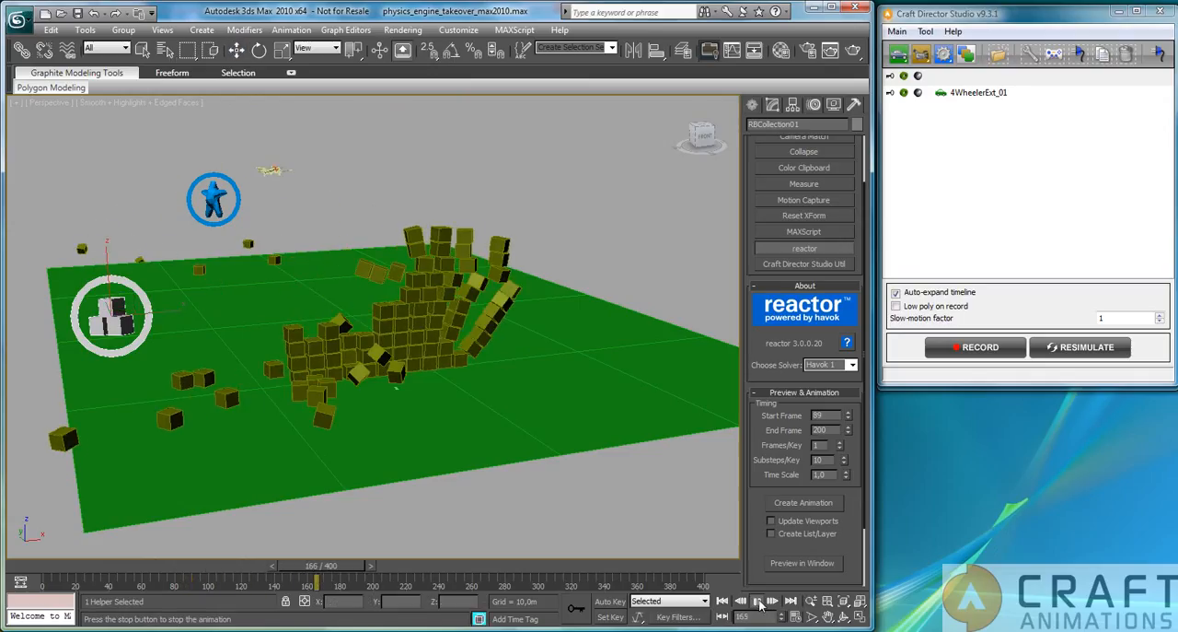
pyautogui.click(758, 600)
pyautogui.press('w')
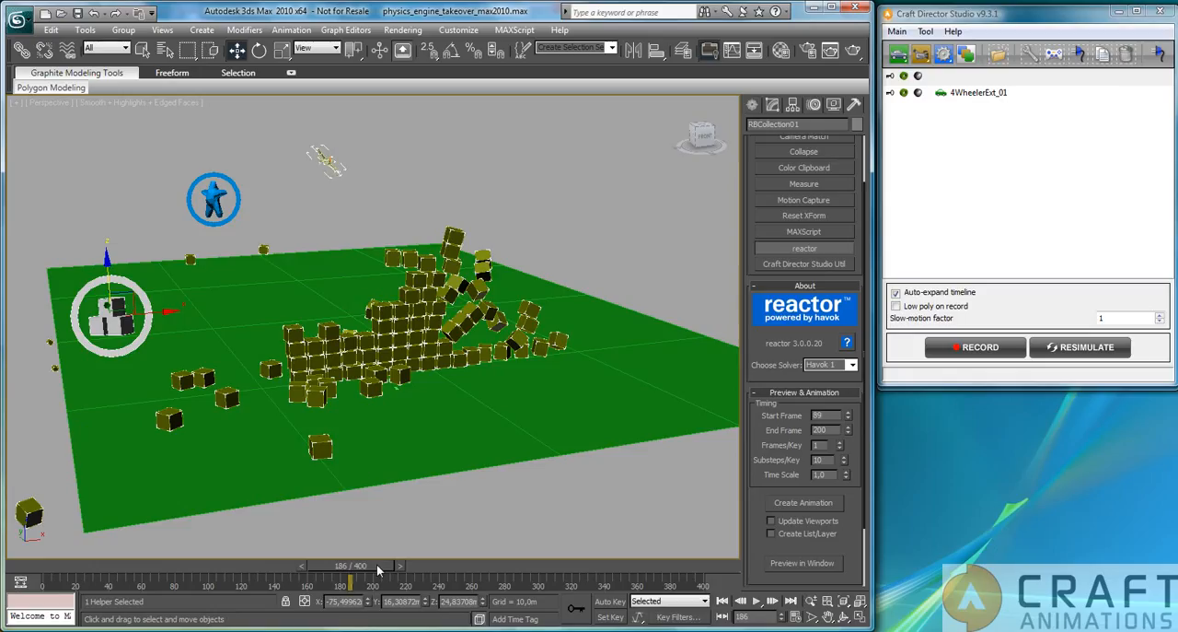
pyautogui.moveTo(377, 563); pyautogui.dragTo(215, 603)
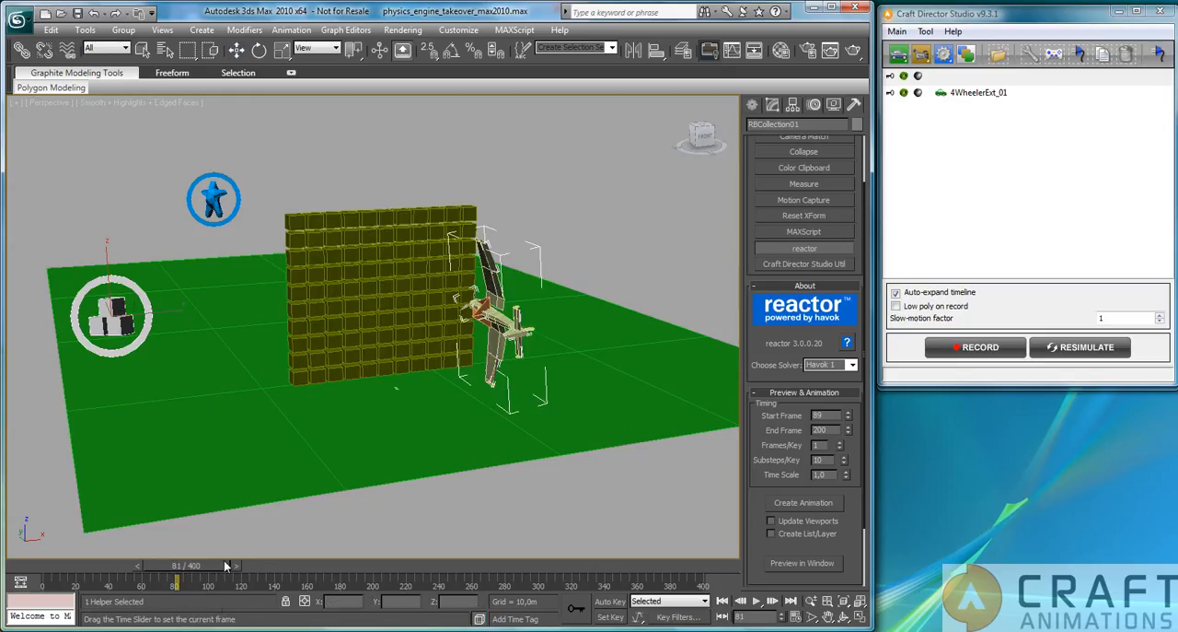
# Scrub the timeline forward to frame 89 and examine the airplane at the box wall from the side.
pyautogui.moveTo(224, 561)
pyautogui.mouseDown()
pyautogui.moveTo(246, 560)
pyautogui.moveTo(228, 562)
pyautogui.mouseUp()
pyautogui.keyDown('alt'); pyautogui.moveTo(381, 395); pyautogui.dragTo(459, 400, button='middle'); pyautogui.keyUp('alt')
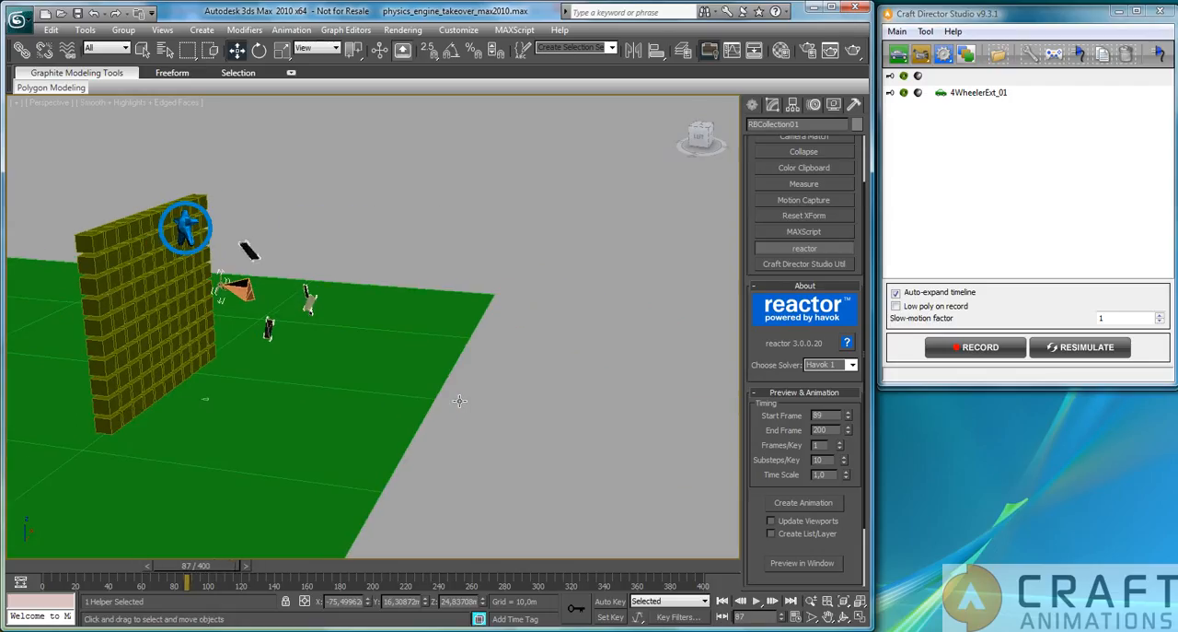
pyautogui.moveTo(220, 567); pyautogui.dragTo(222, 565)
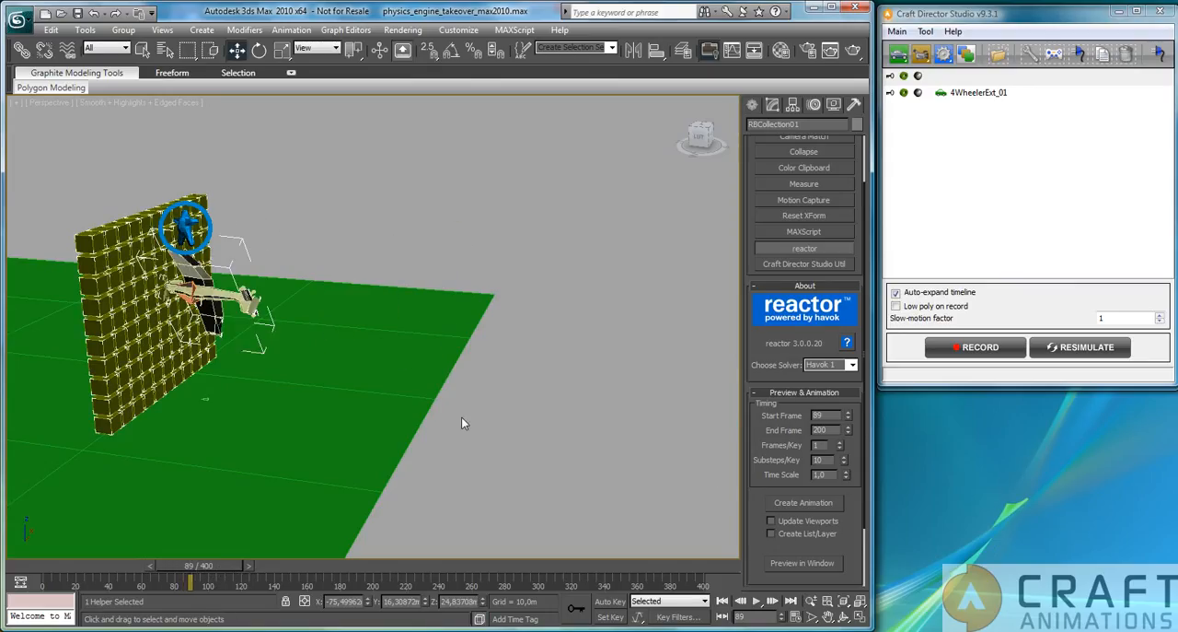
# Remove AirplaneExt_01_PlaneBody from the deforming mesh collection DMCollection01.
pyautogui.keyDown('alt'); pyautogui.moveTo(448, 394); pyautogui.dragTo(250, 342, button='middle'); pyautogui.keyUp('alt')
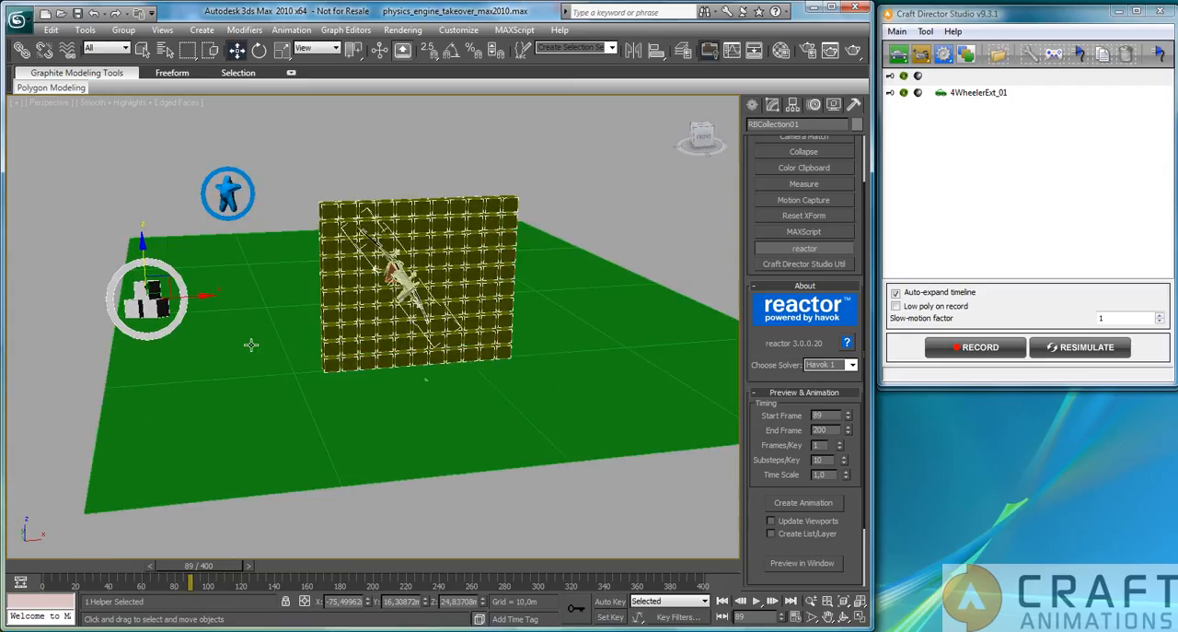
pyautogui.click(229, 188)
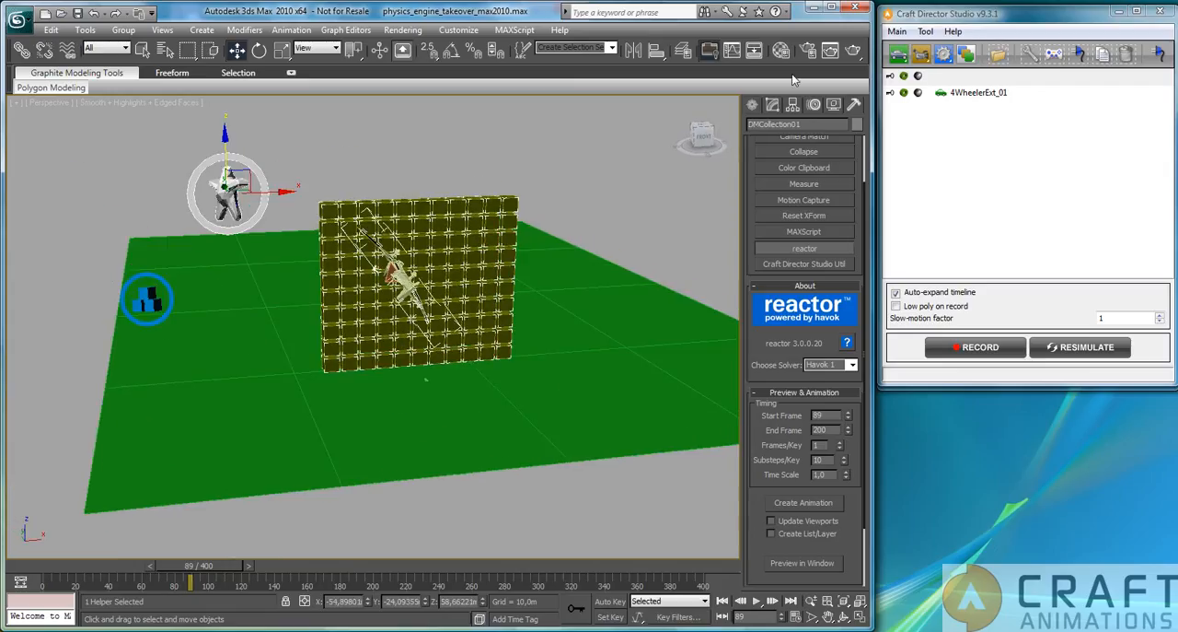
pyautogui.click(772, 104)
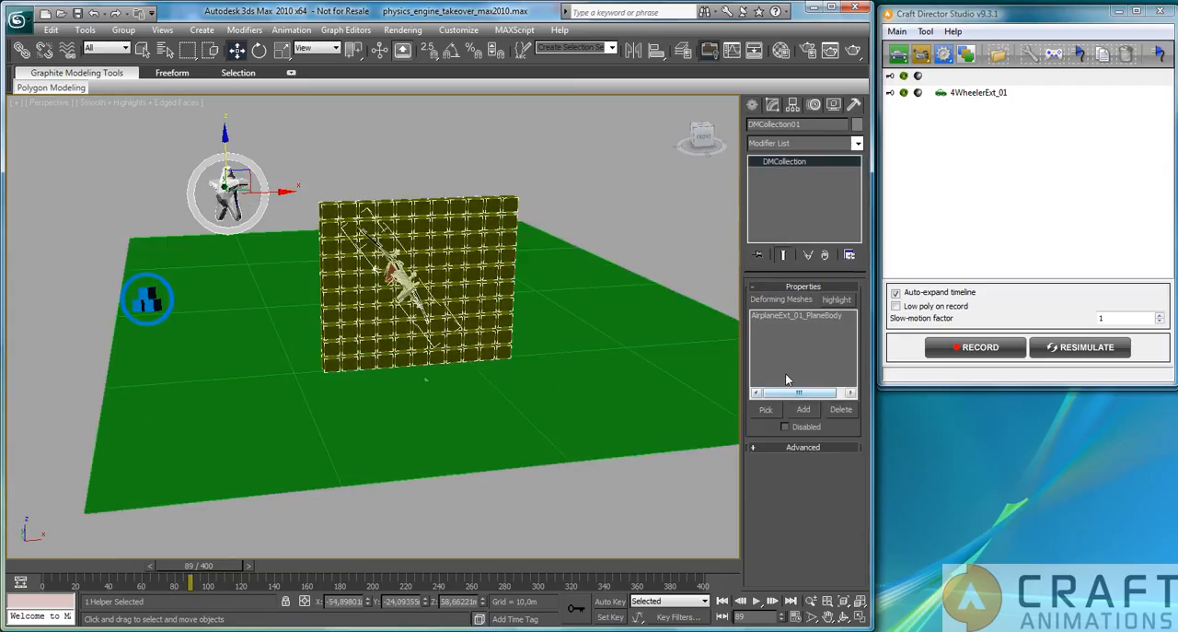
pyautogui.click(797, 315)
pyautogui.click(847, 409)
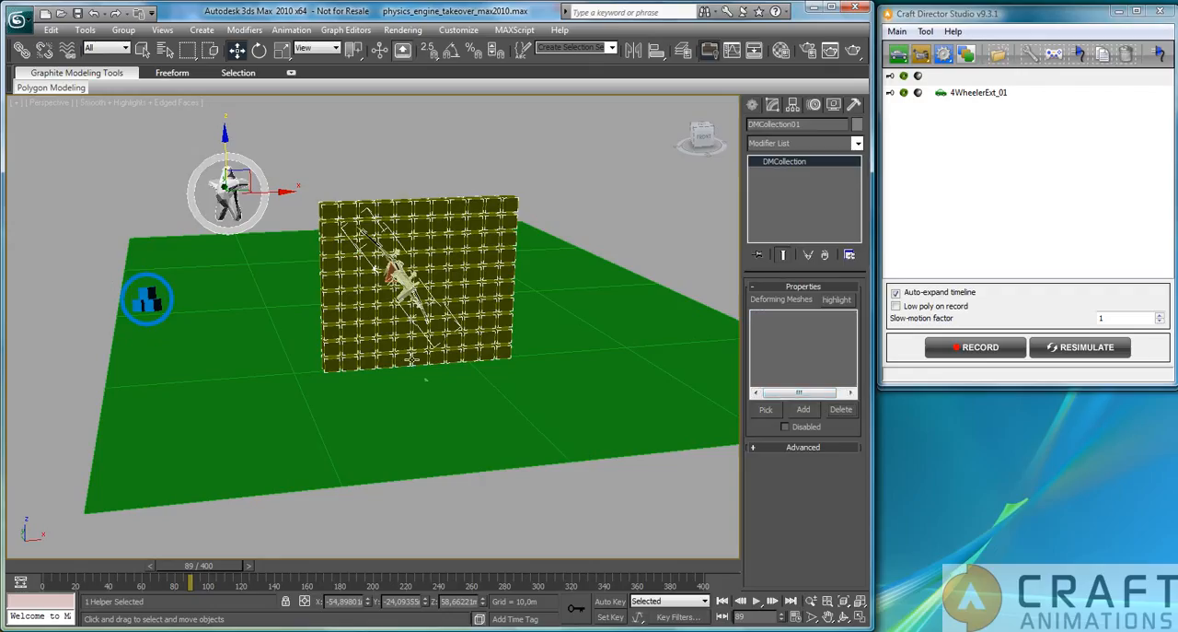
# Add AirplaneExt_01_PlaneBody to the rigid body collection RBCollection01 and check the end of its list.
pyautogui.click(147, 300)
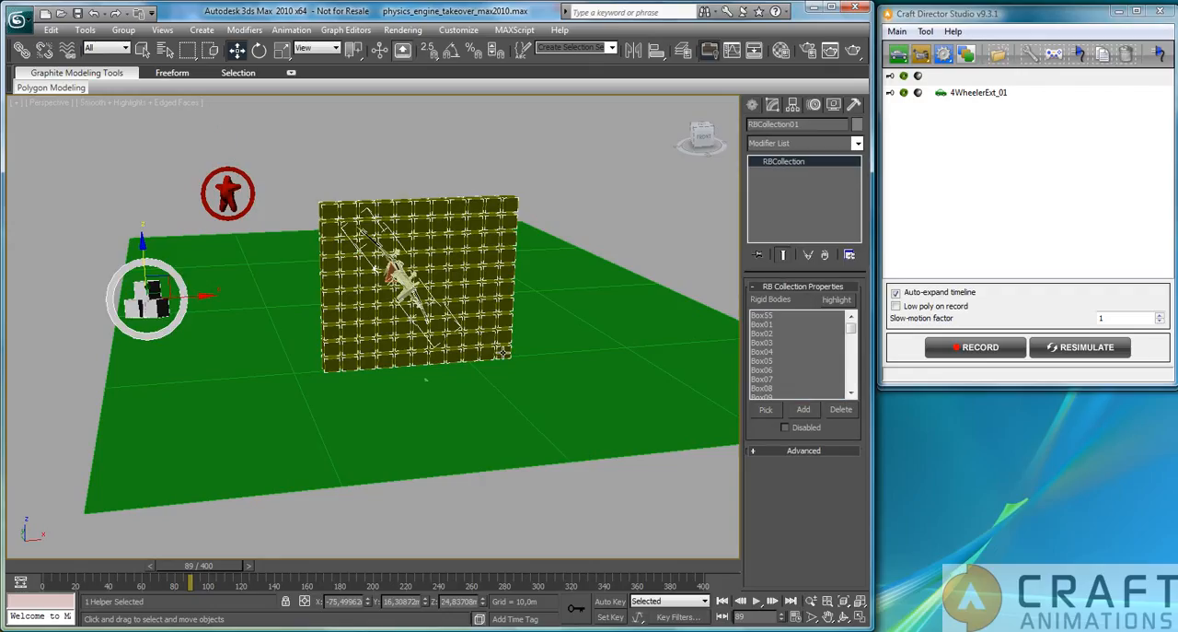
pyautogui.moveTo(853, 333); pyautogui.dragTo(854, 394)
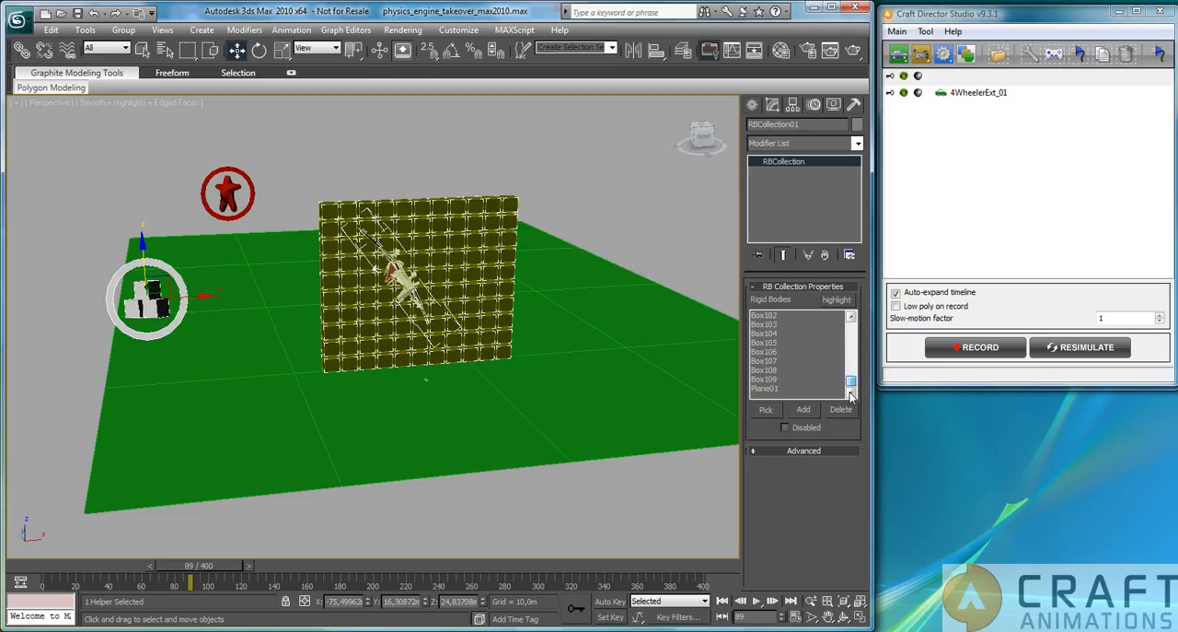
pyautogui.click(769, 411)
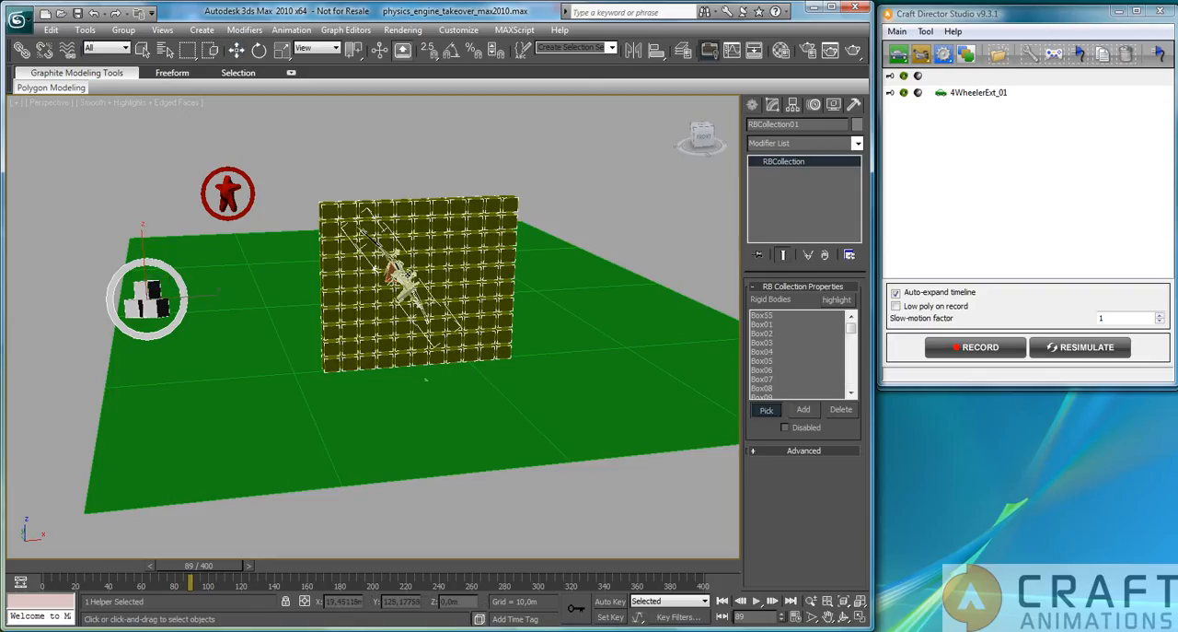
pyautogui.click(407, 276)
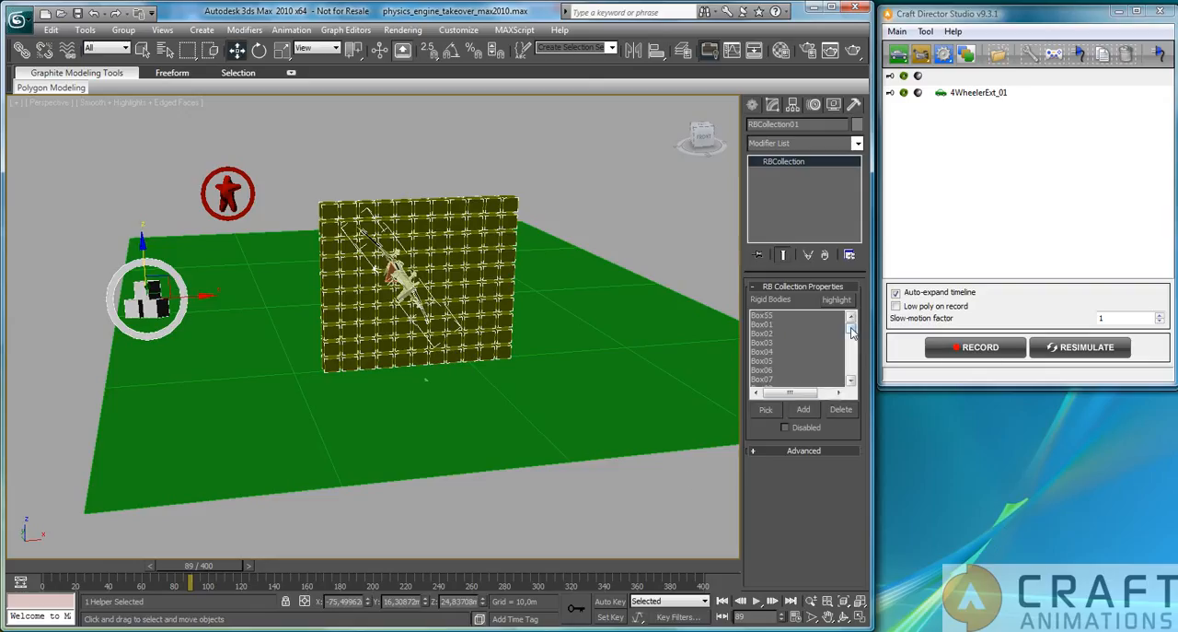
pyautogui.moveTo(850, 330); pyautogui.dragTo(852, 374)
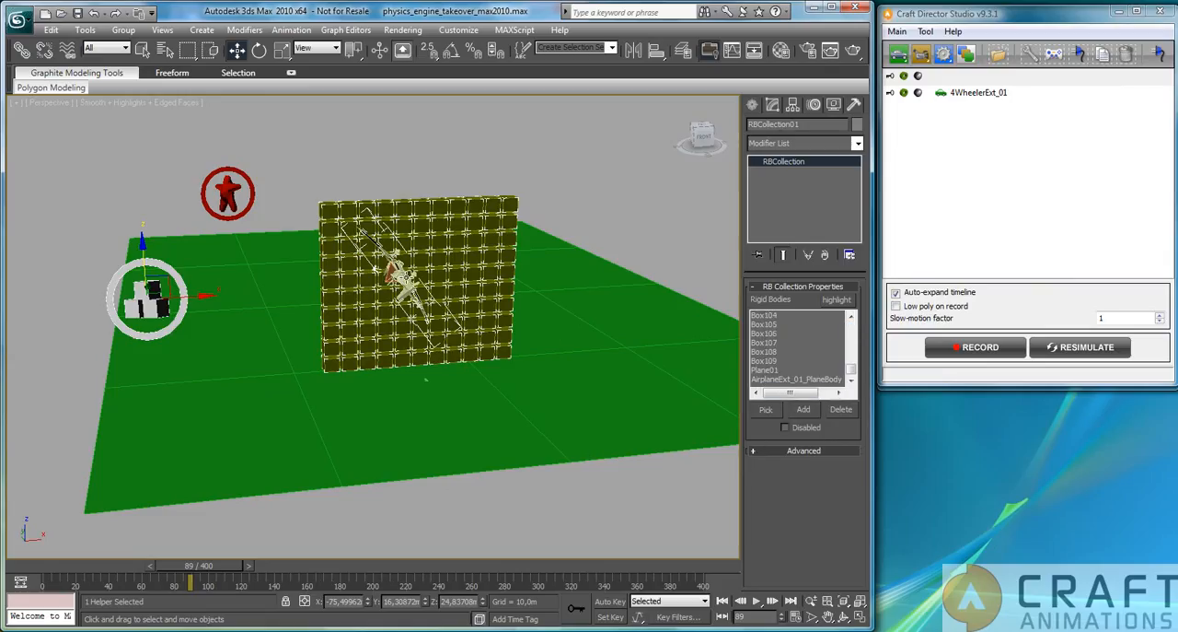
# Examine the reactor rigid body properties of the airplane body and of a wall box, then close them and clear the selection.
pyautogui.click(426, 281)
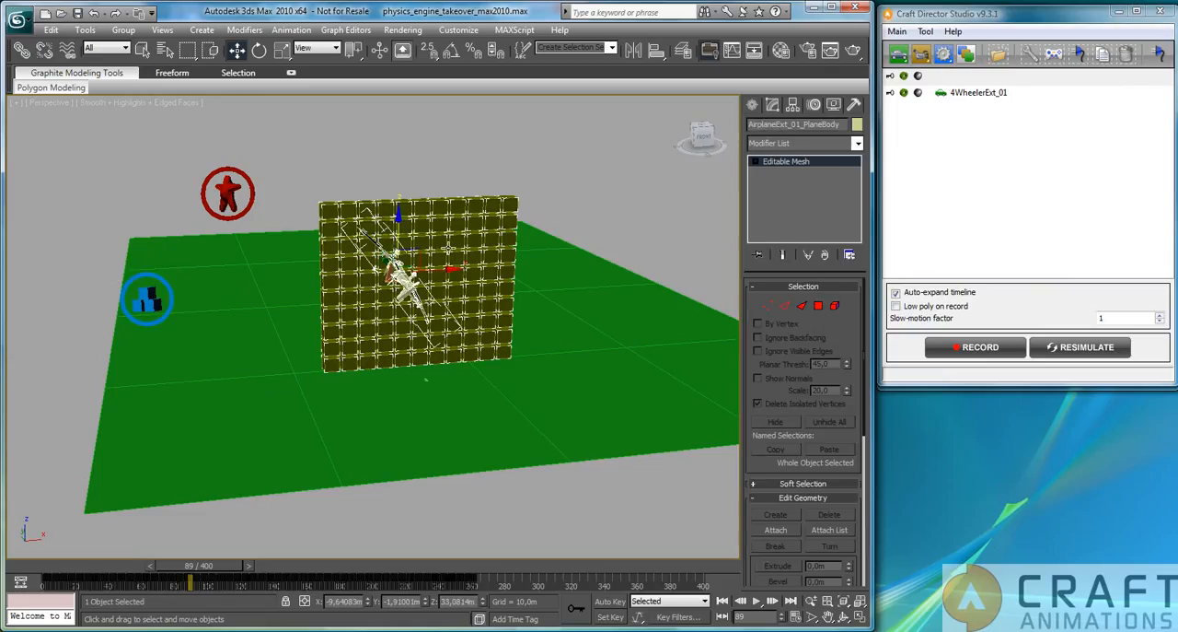
pyautogui.click(291, 29)
pyautogui.moveTo(363, 106)
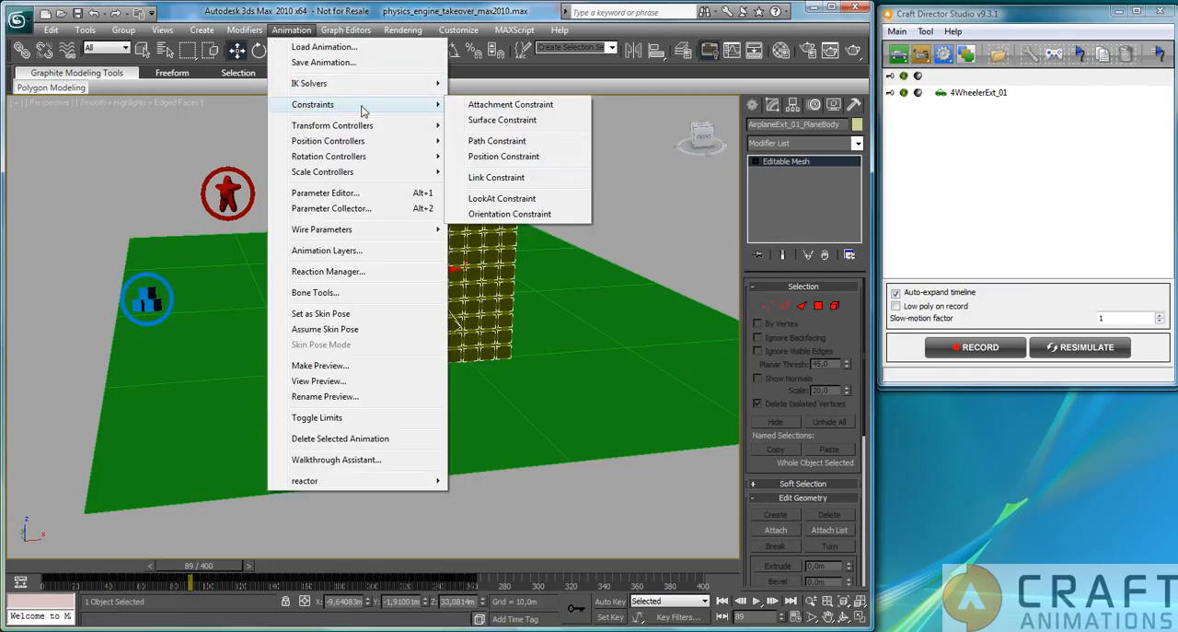
pyautogui.moveTo(406, 482)
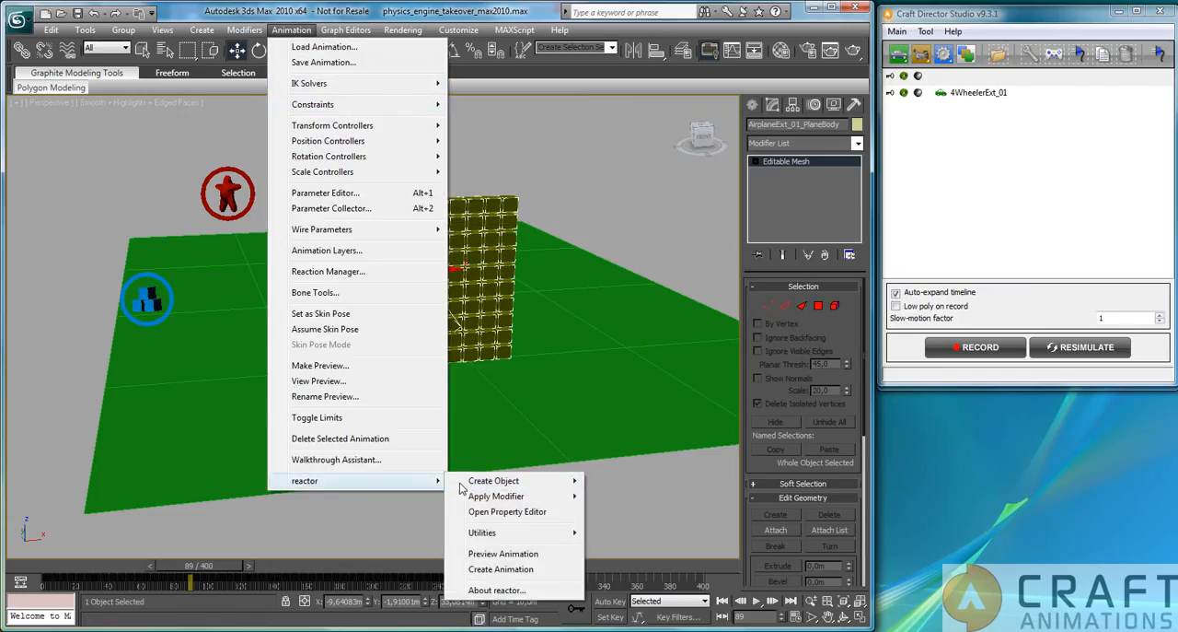
pyautogui.click(507, 511)
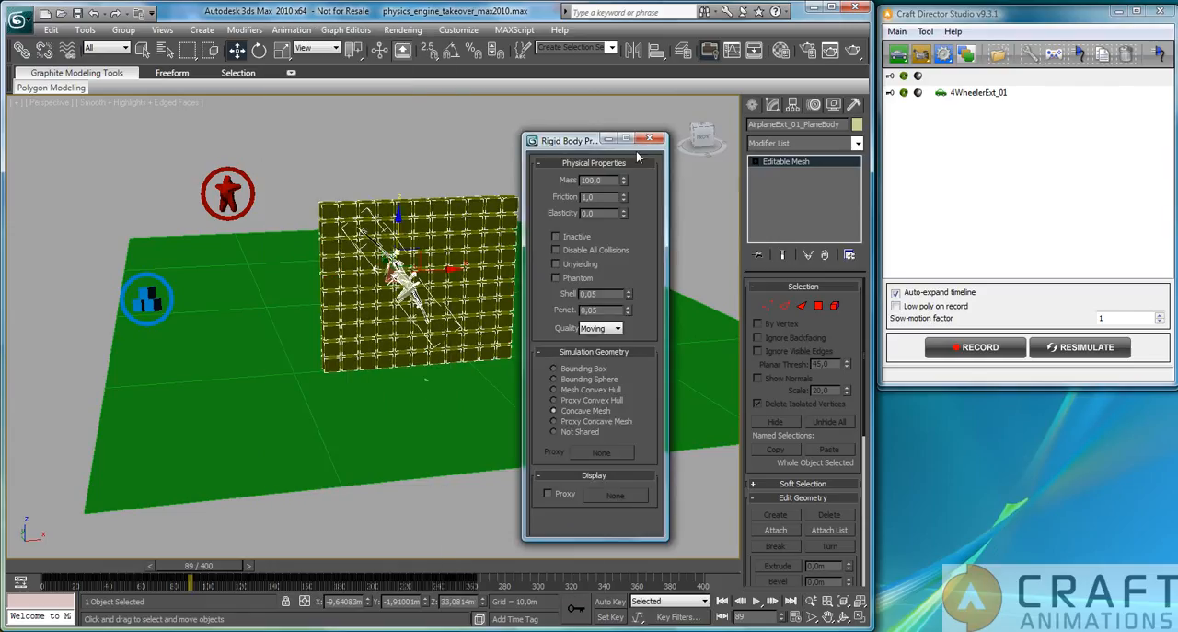
pyautogui.click(483, 199)
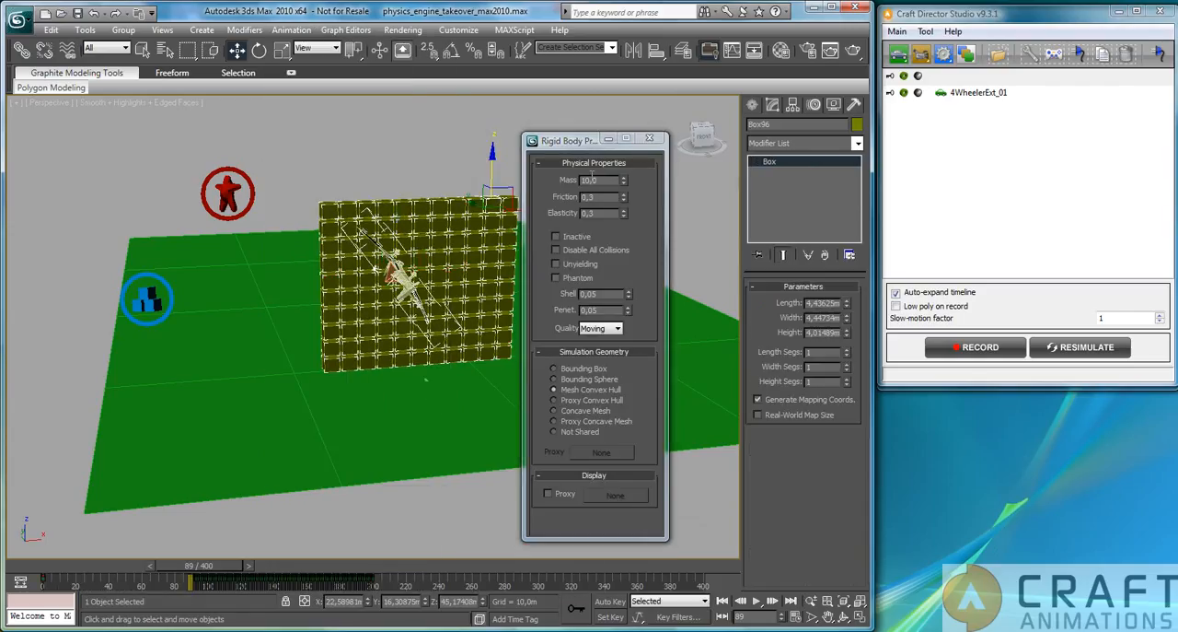
pyautogui.click(651, 141)
pyautogui.click(616, 162)
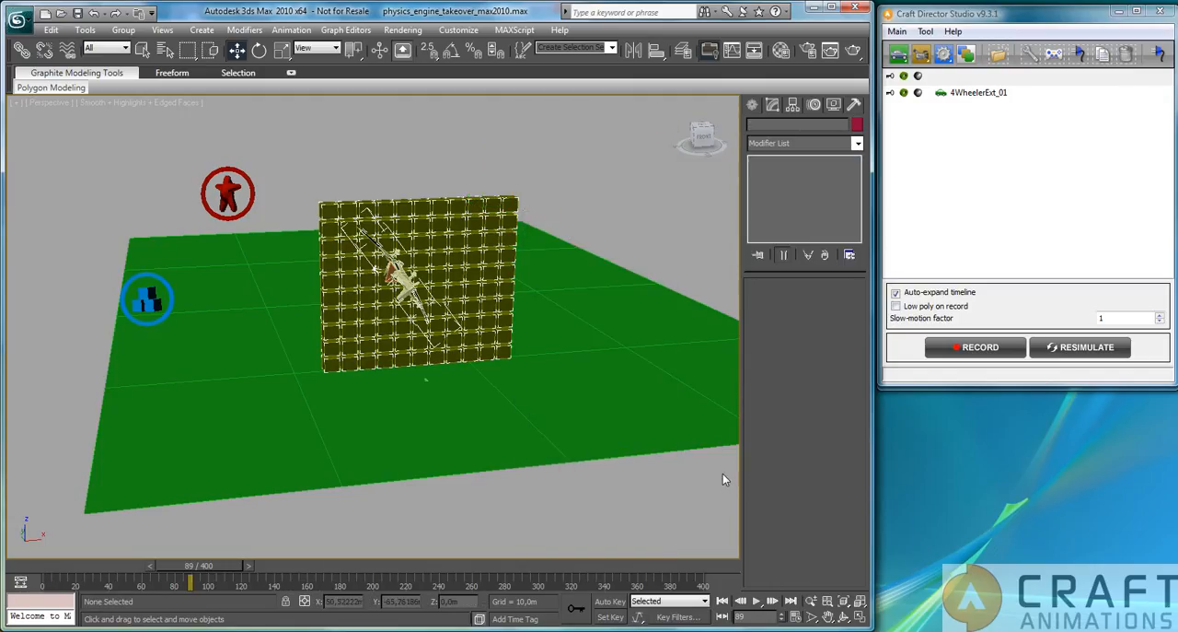
# Create the reactor animation again from frame 89 to 200 with the airplane as a rigid body, confirm it and close the reactor messages.
pyautogui.click(854, 105)
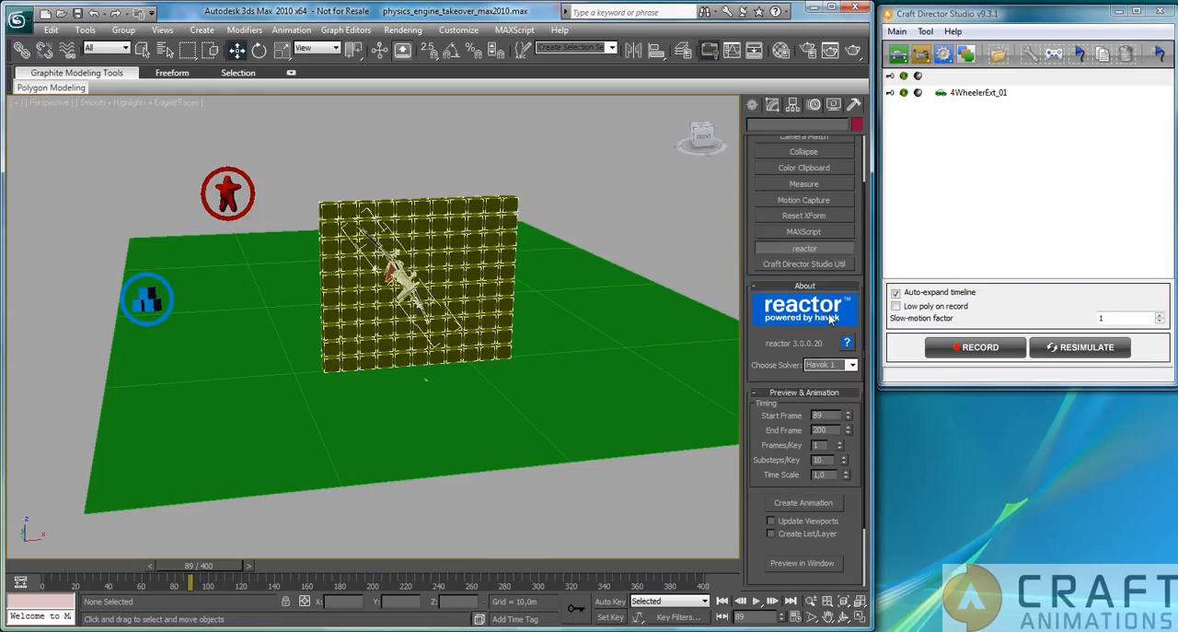
pyautogui.click(808, 503)
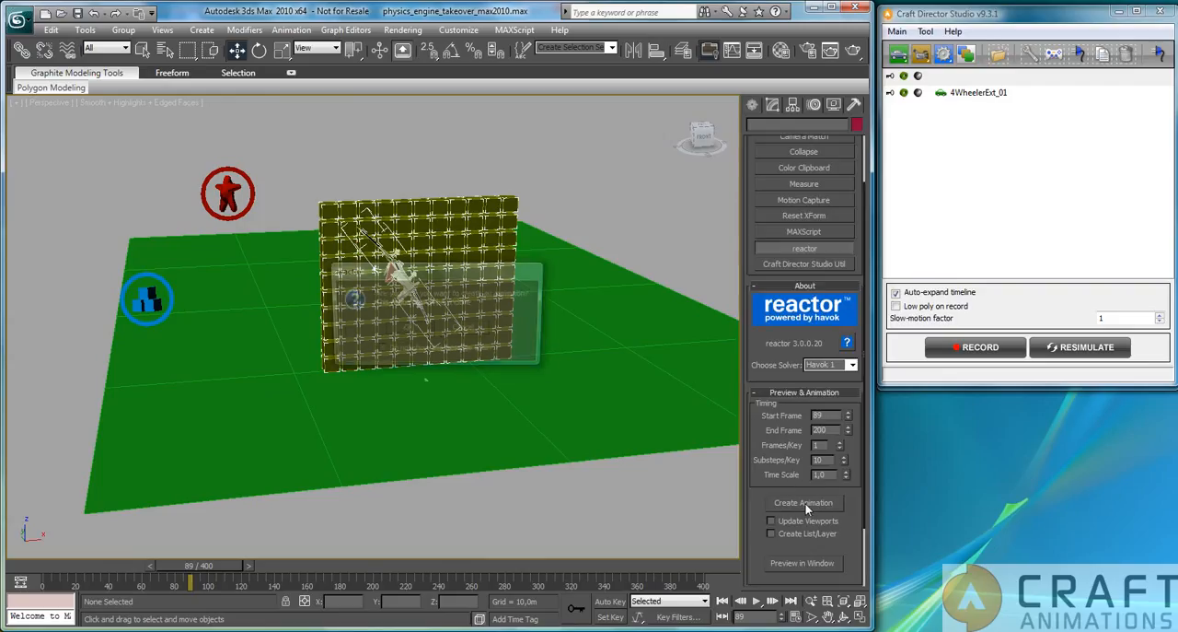
pyautogui.click(402, 330)
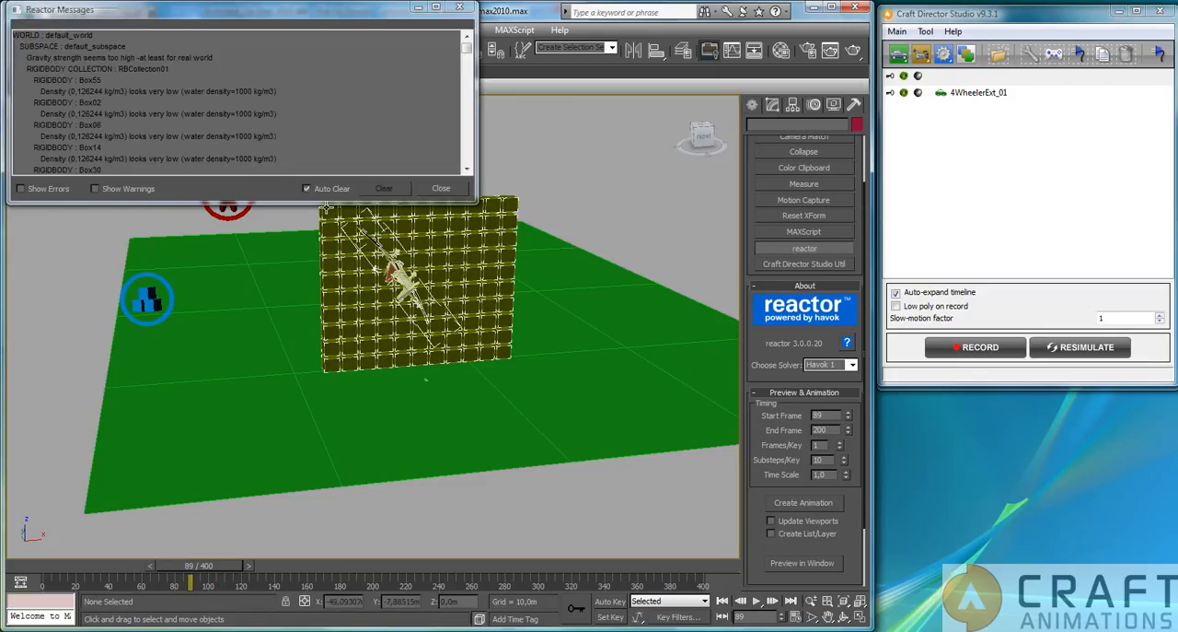
pyautogui.click(441, 188)
# Play the new airplane and wall collision from the side, stop it and scrub the timeline back to frame 89.
pyautogui.keyDown('alt'); pyautogui.moveTo(310, 341); pyautogui.dragTo(766, 360, button='middle'); pyautogui.keyUp('alt')
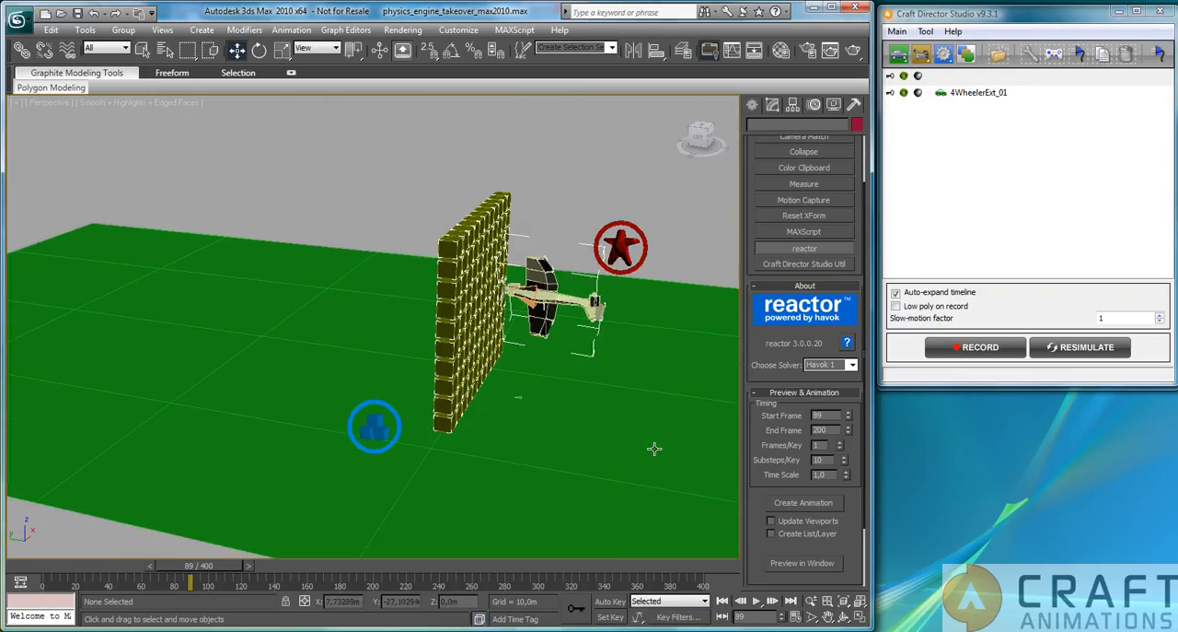
pyautogui.click(757, 599)
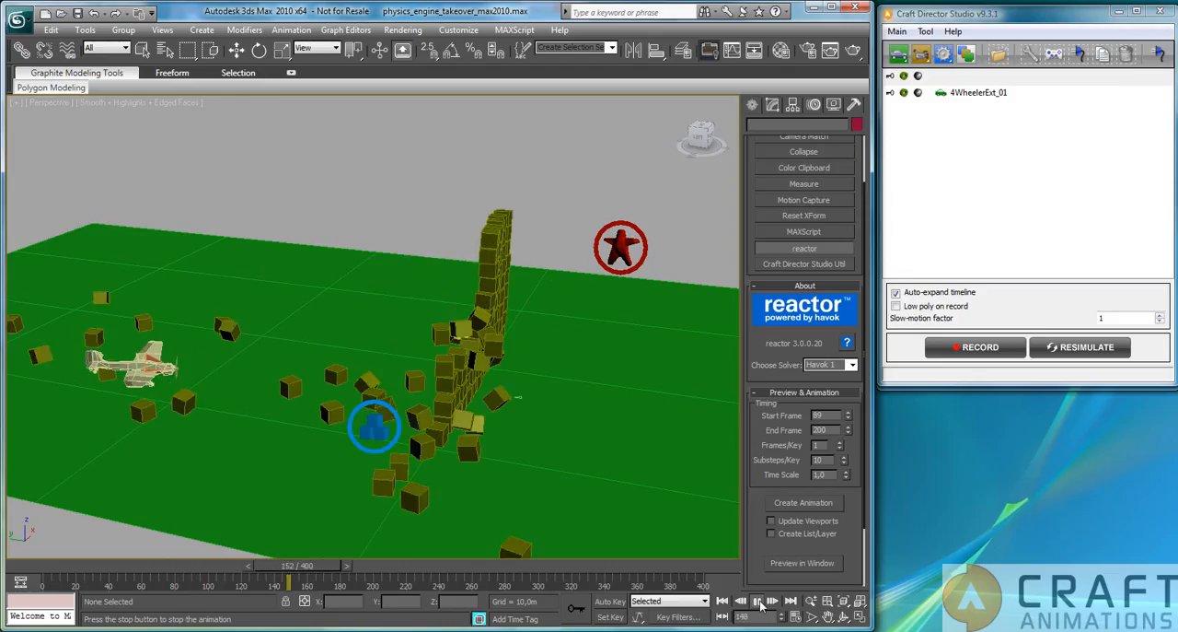
pyautogui.click(759, 601)
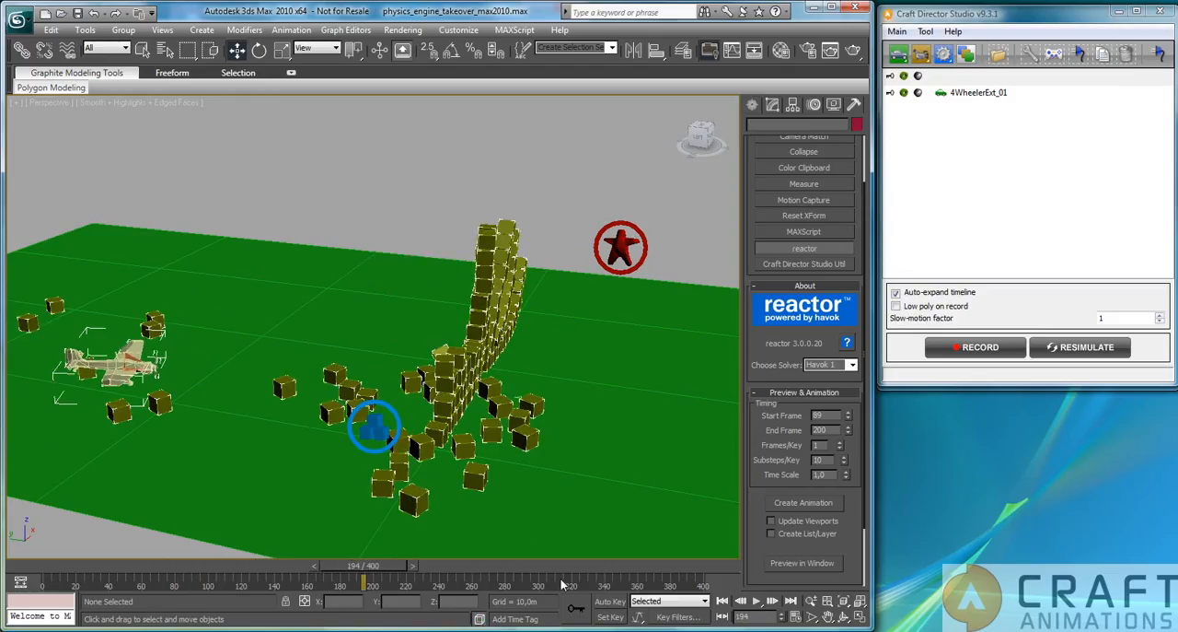
pyautogui.moveTo(364, 565); pyautogui.dragTo(274, 586)
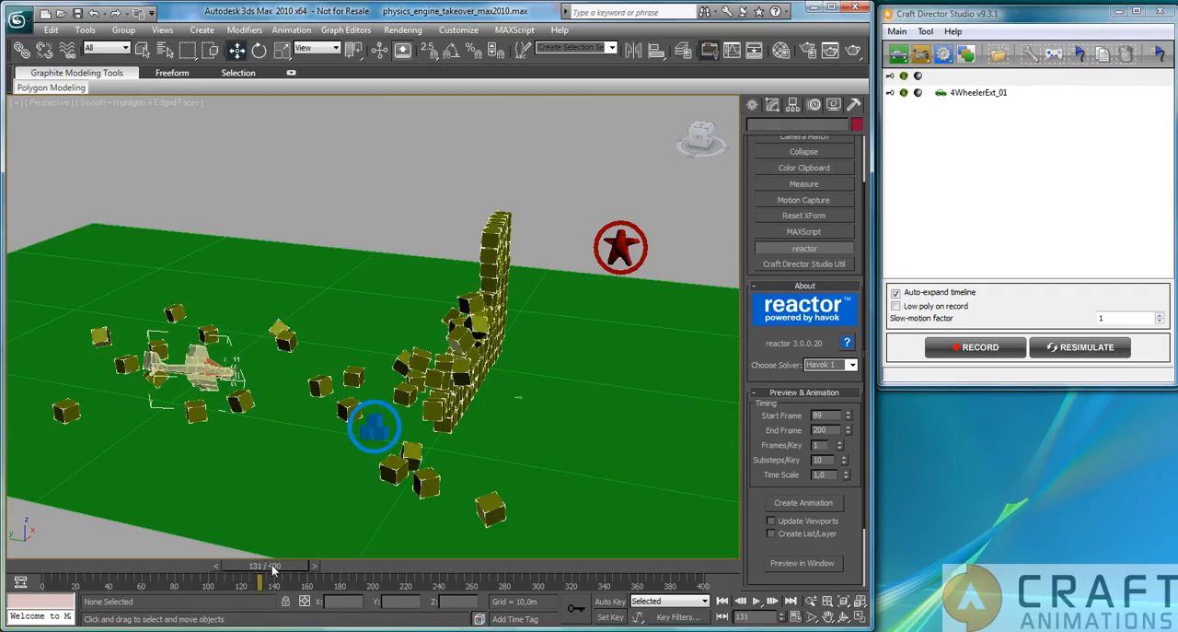
pyautogui.moveTo(270, 566); pyautogui.dragTo(206, 568)
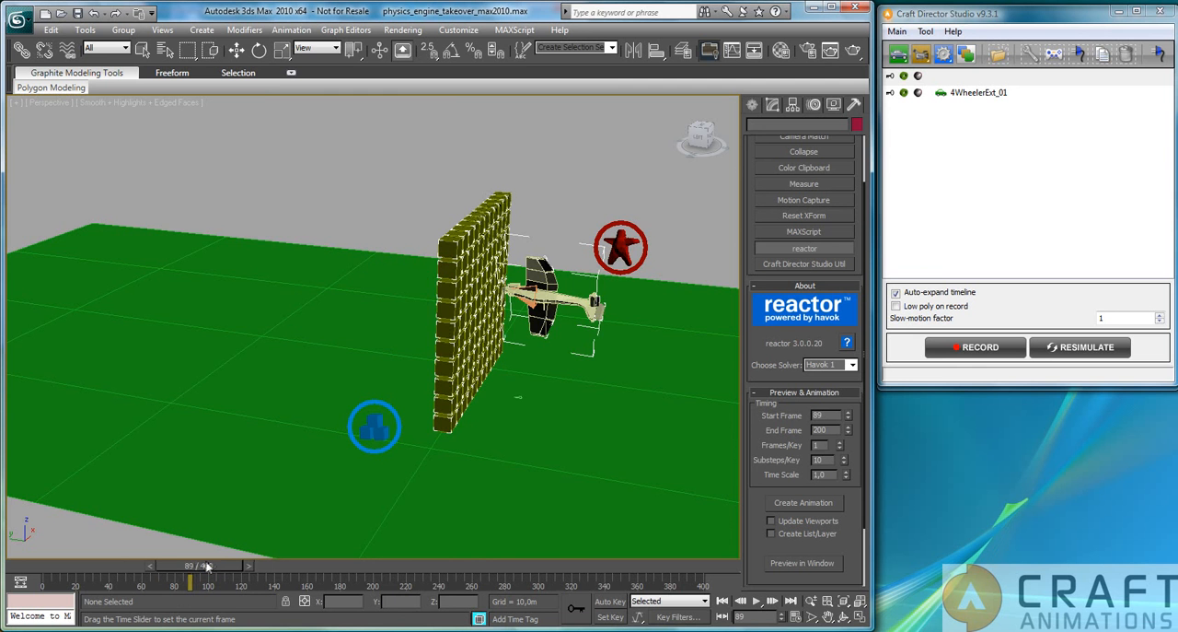
pyautogui.keyDown('alt'); pyautogui.moveTo(543, 427); pyautogui.dragTo(473, 425, button='middle'); pyautogui.keyUp('alt')
pyautogui.scroll(-5, 405, 456)
pyautogui.moveTo(405, 456); pyautogui.dragTo(294, 409, button='middle')
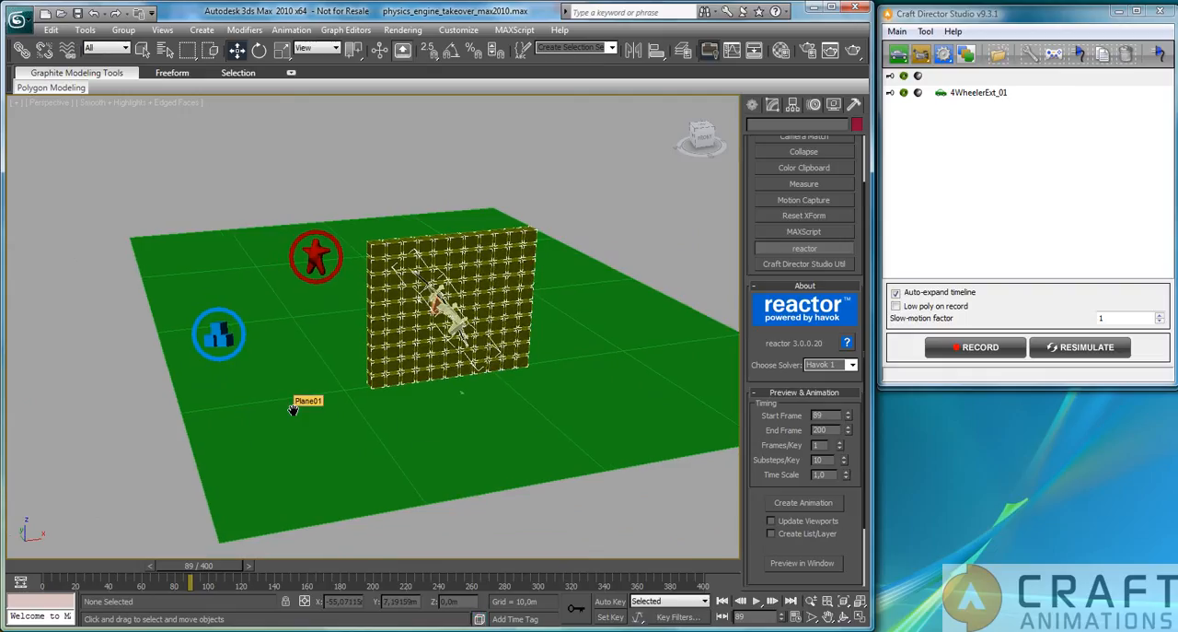